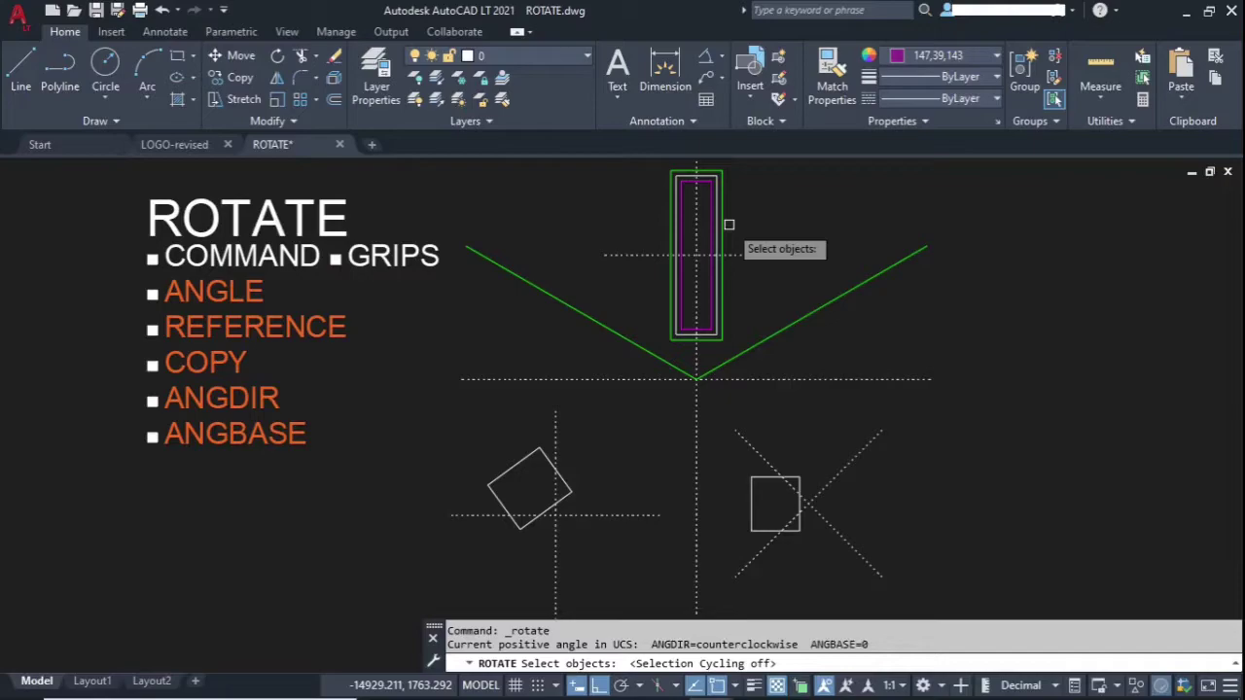
pyautogui.press('Escape')
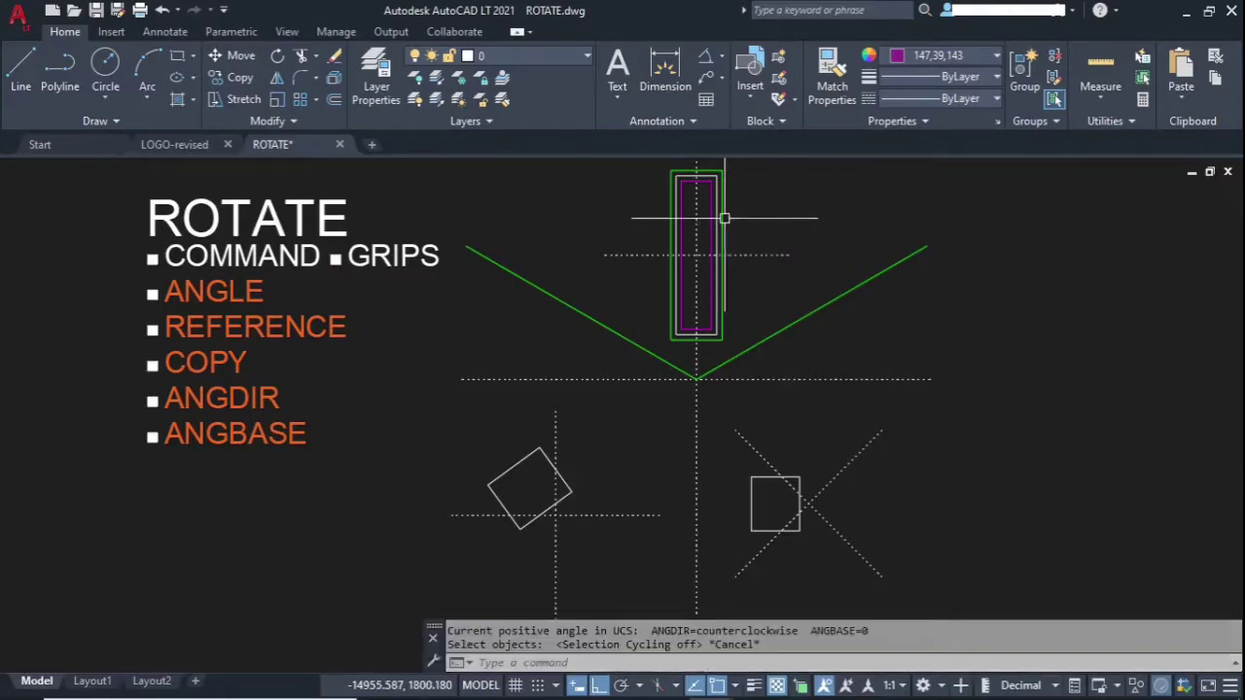
pyautogui.click(724, 225)
pyautogui.rightClick(724, 225)
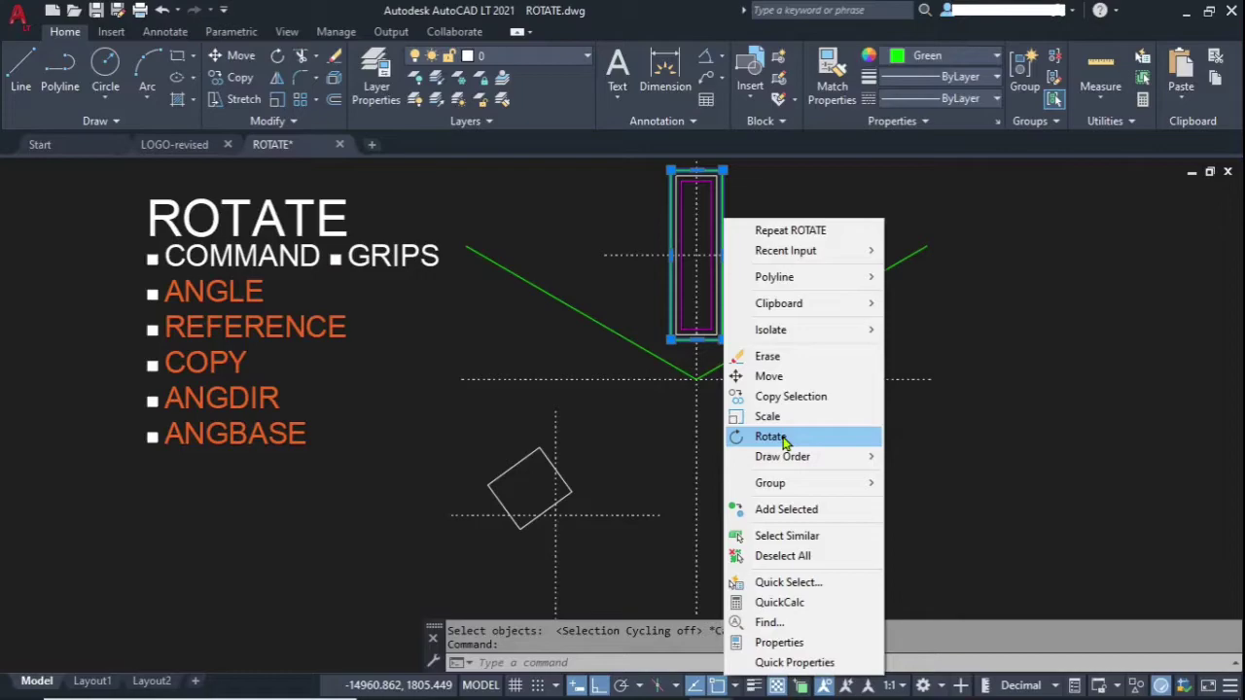
pyautogui.click(970, 435)
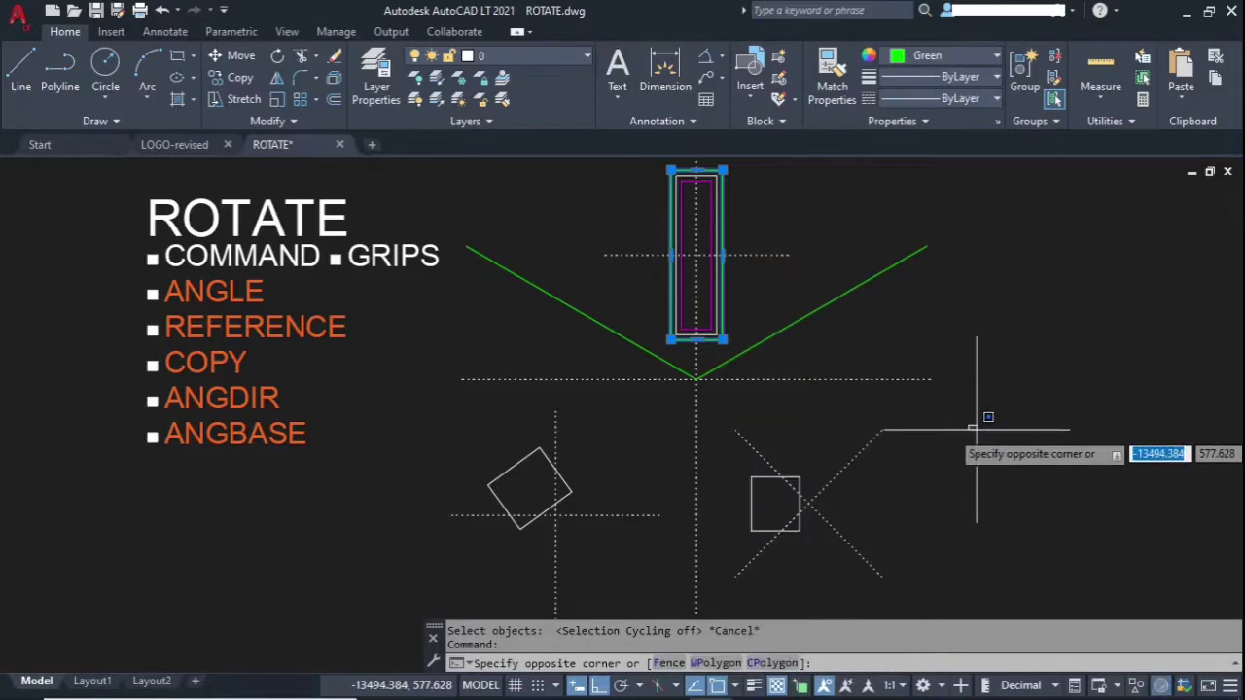
pyautogui.press('Escape')
# Rotate the outer green rectangle 180° about the vertex of the green V, using the far end of the horizontal centerline for the angle
pyautogui.click(279, 56)
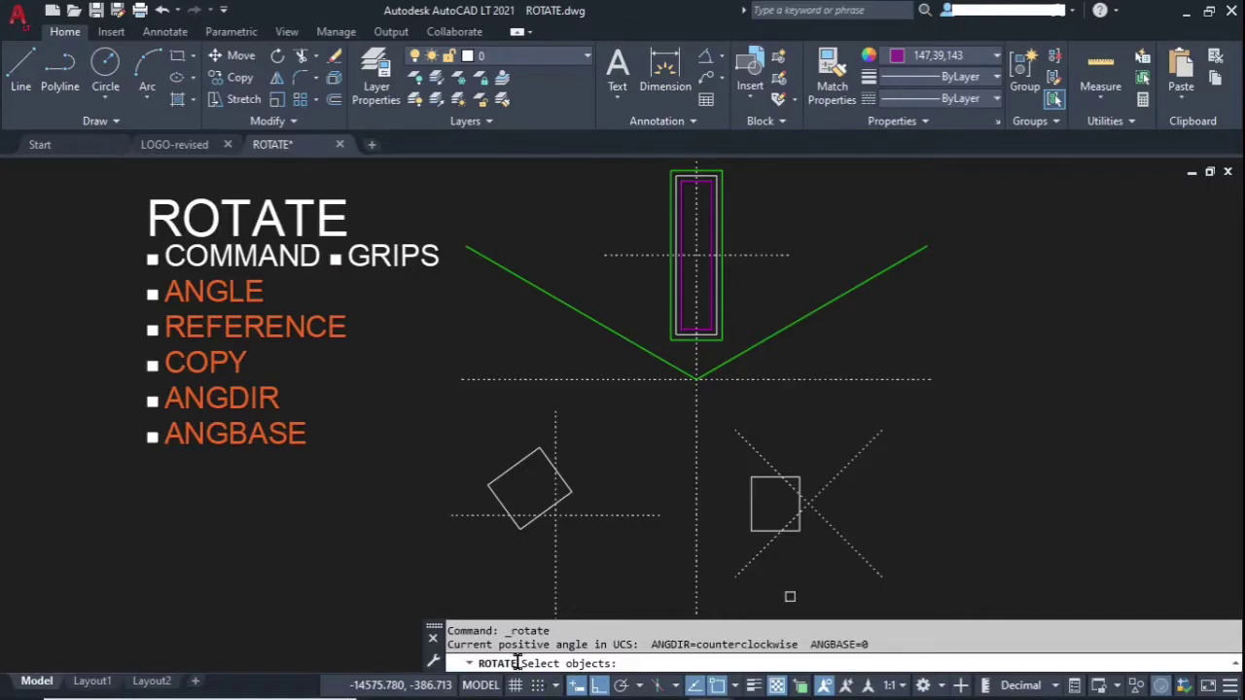
pyautogui.scroll(2, 661, 348)
pyautogui.click(669, 339)
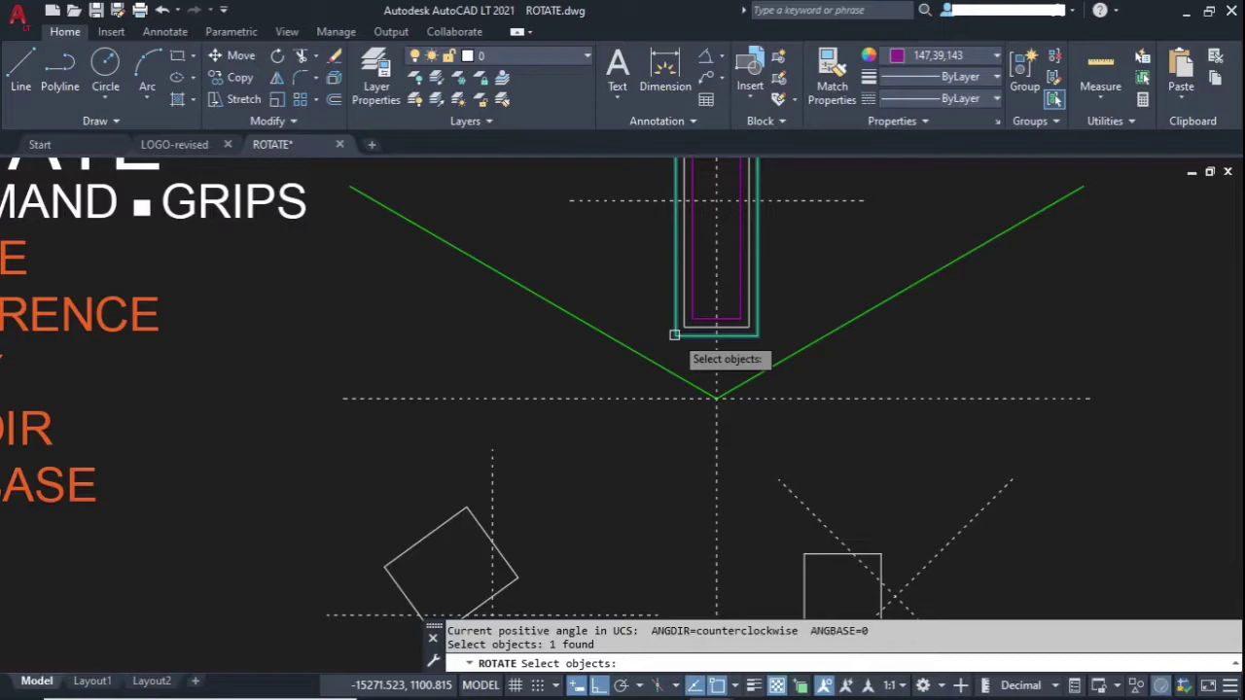
pyautogui.press('Return')
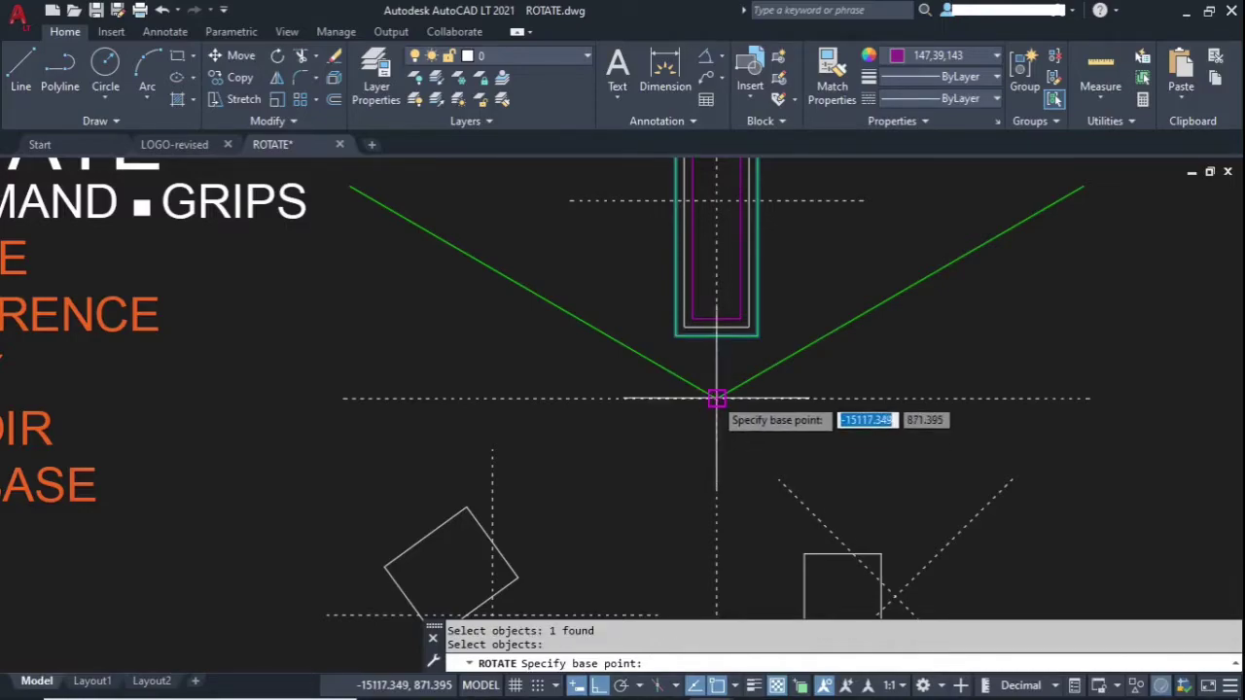
pyautogui.click(717, 398)
pyautogui.scroll(-4, 719, 395)
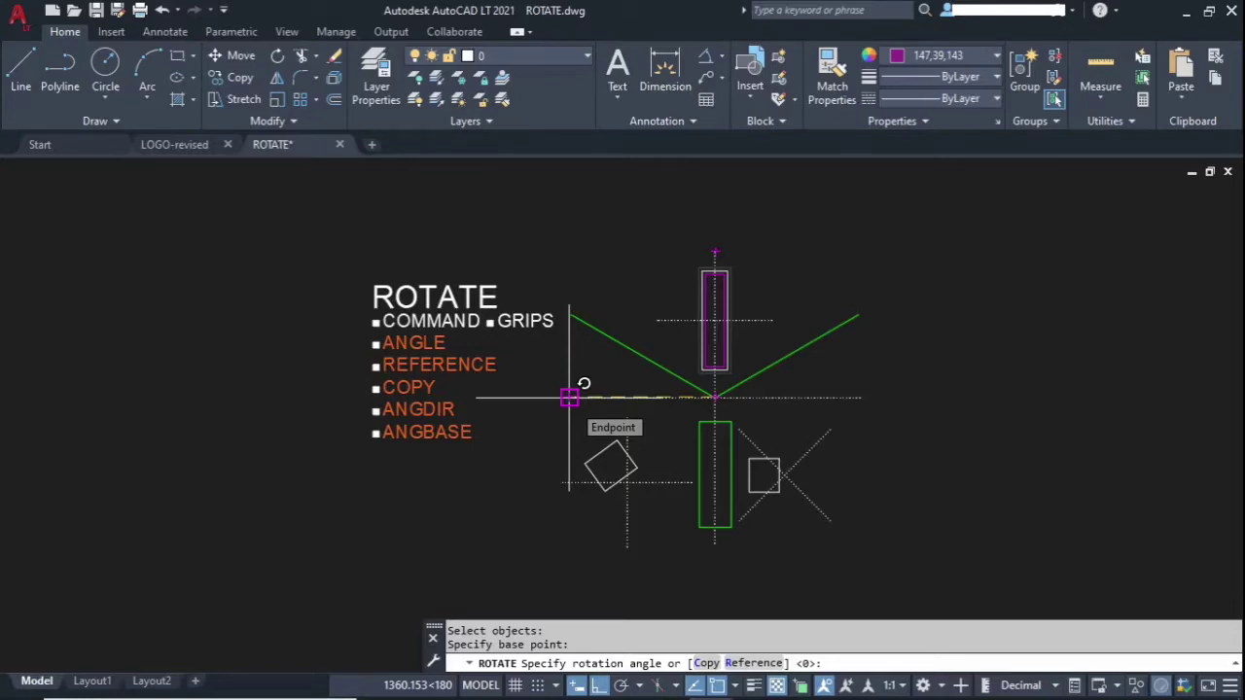
pyautogui.click(569, 397)
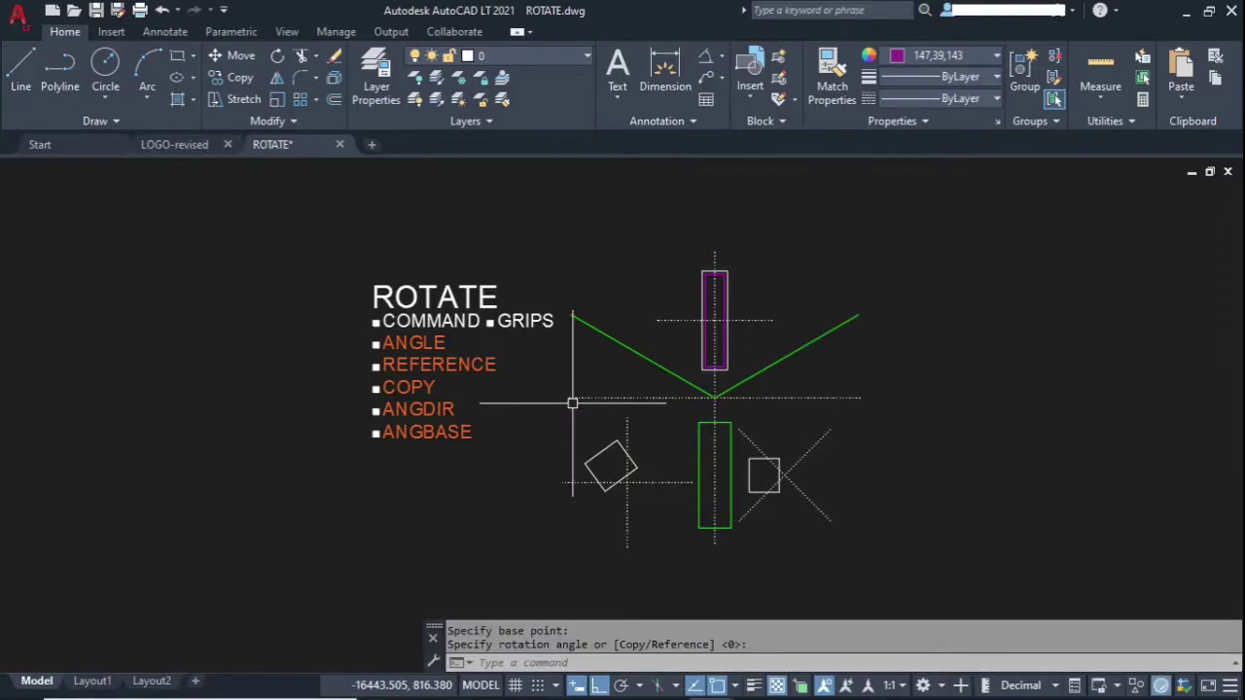
# Rotate the green rectangle below the V by a further 180° about the V's vertex
pyautogui.press('Return')
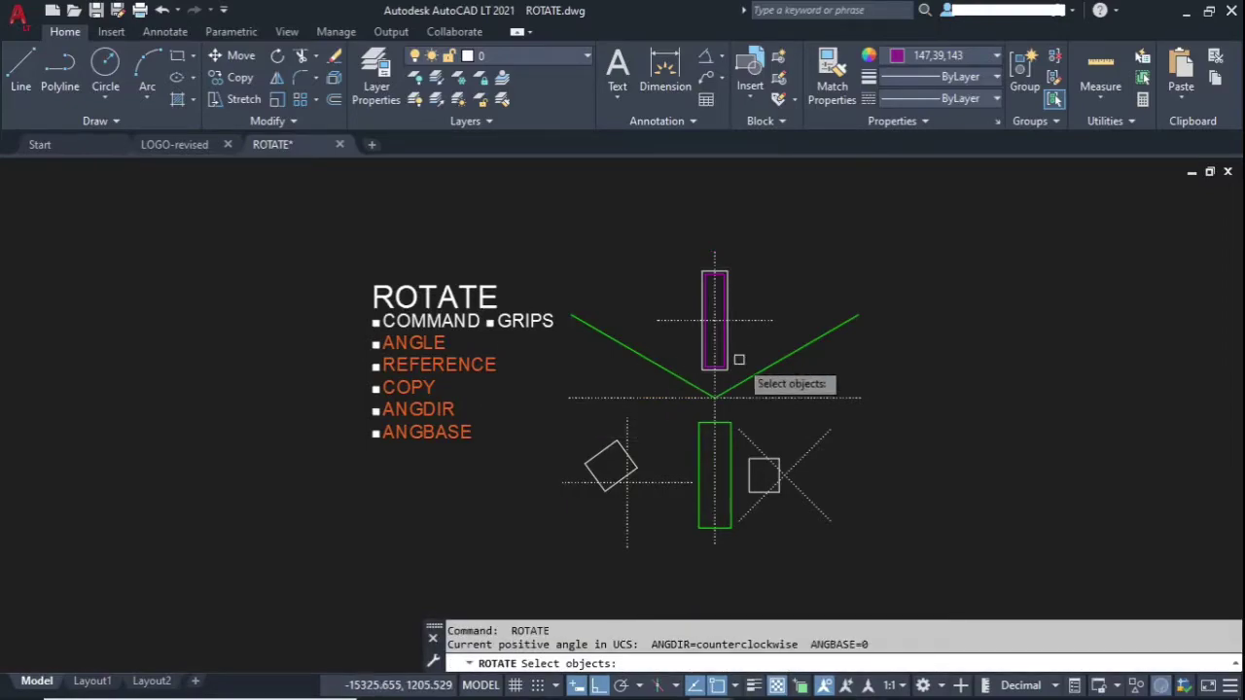
pyautogui.scroll(4, 743, 362)
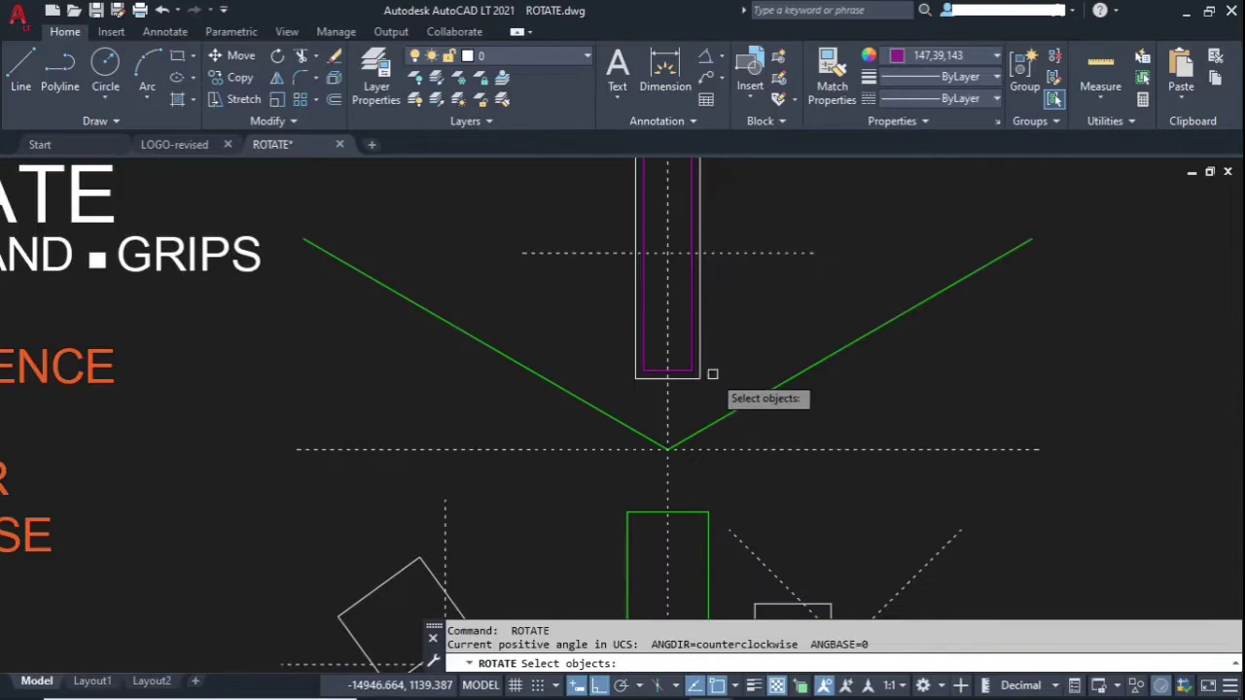
pyautogui.click(637, 516)
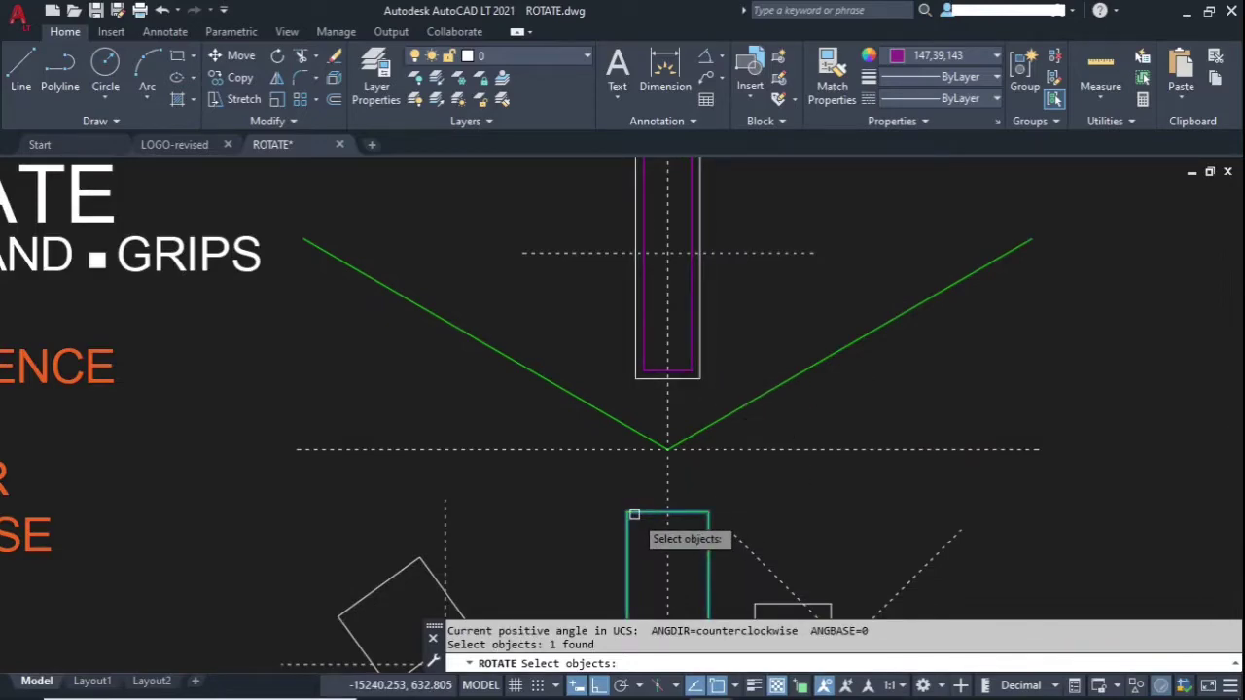
pyautogui.press('Return')
pyautogui.click(667, 450)
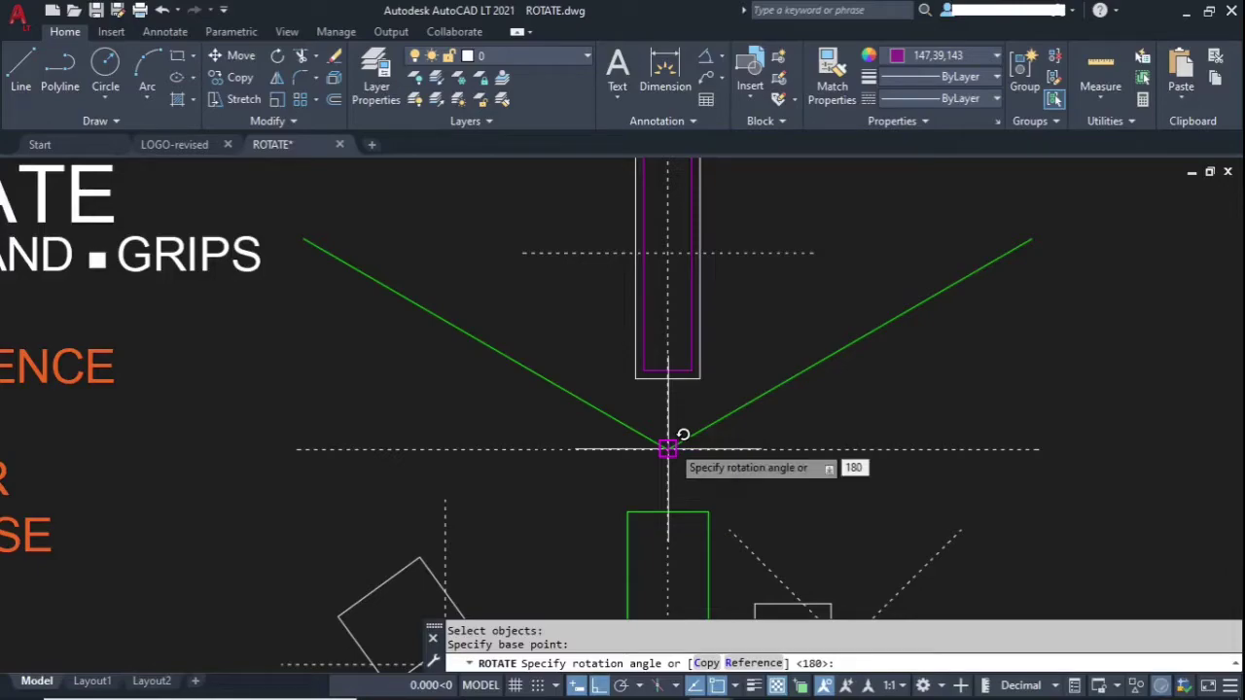
pyautogui.press('Return')
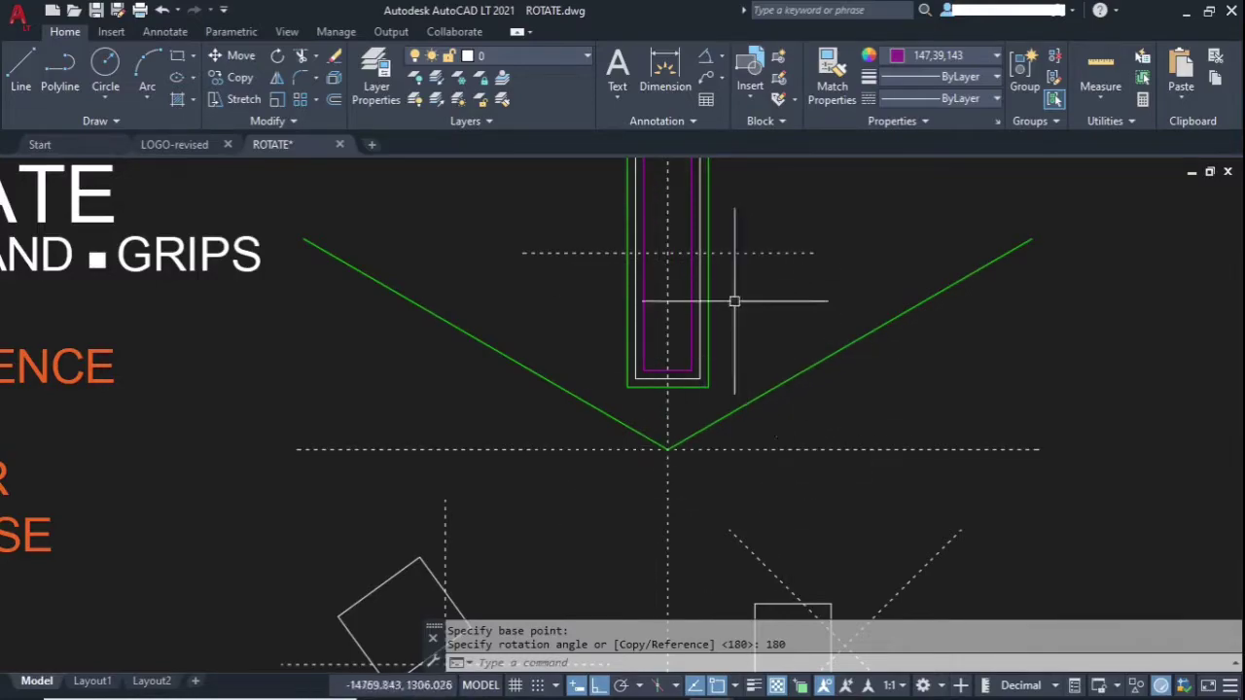
# Rotate a copy of the outer green rectangle by 90° about the V's vertex, keeping the original
pyautogui.scroll(-2, 661, 272)
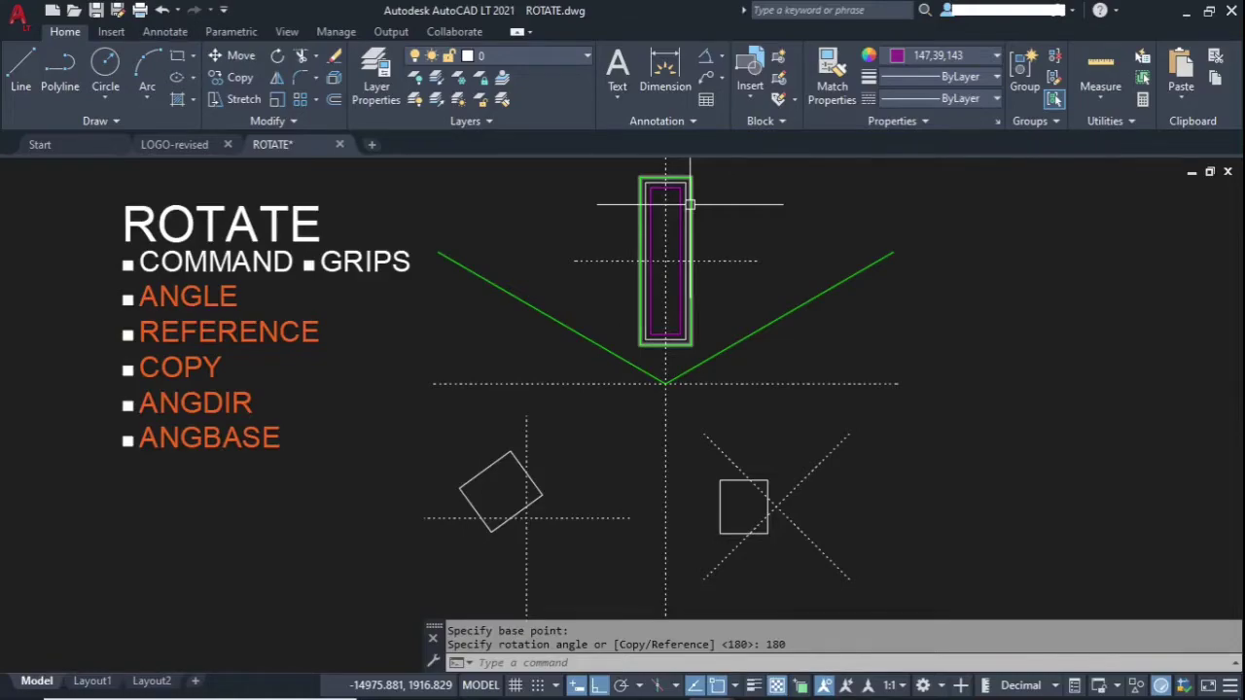
pyautogui.press('Return')
pyautogui.click(695, 322)
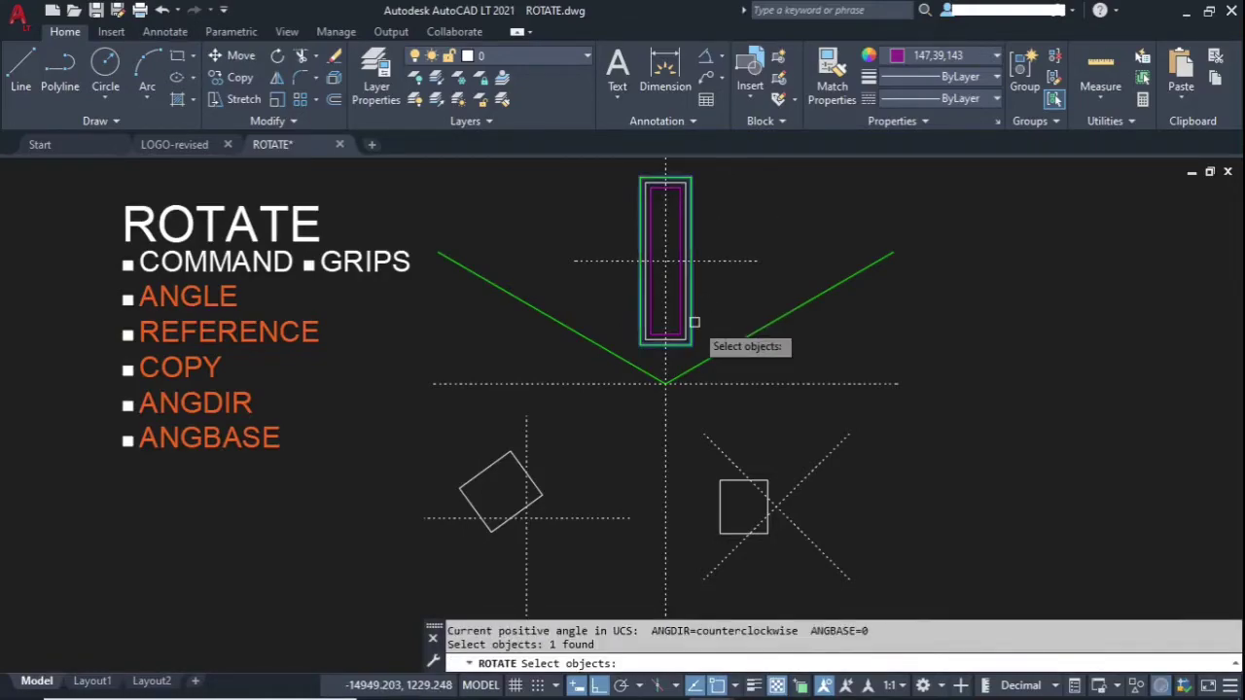
pyautogui.press('Return')
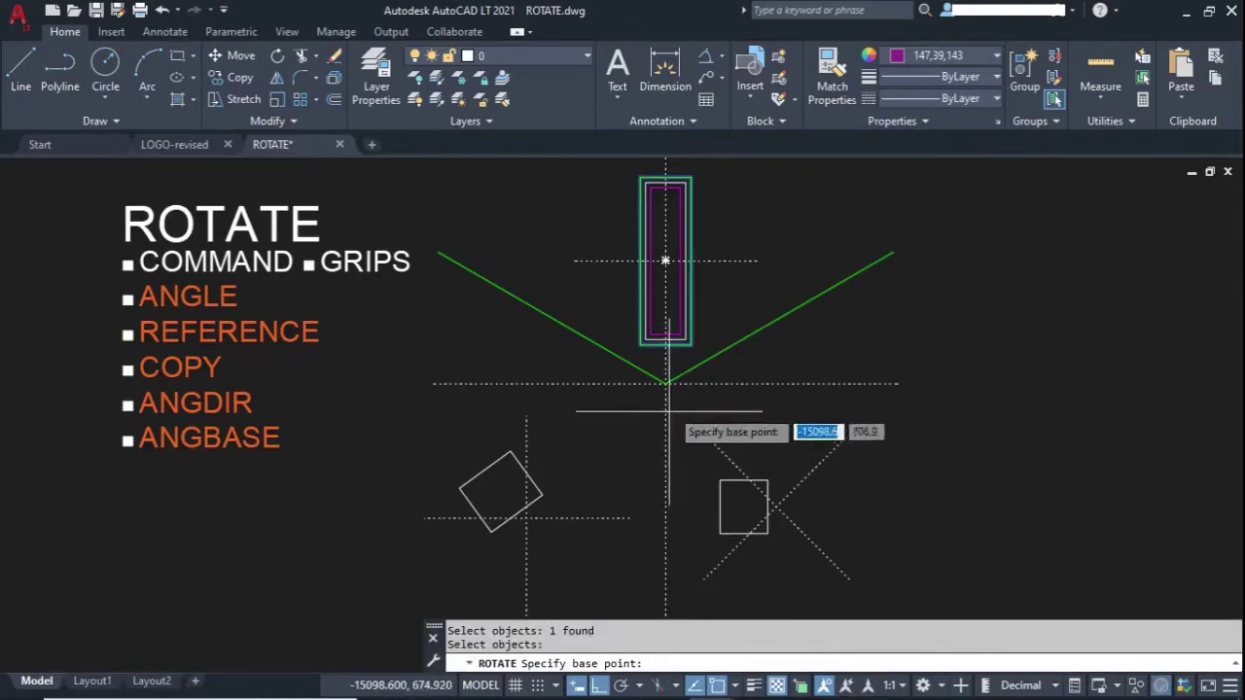
pyautogui.click(667, 381)
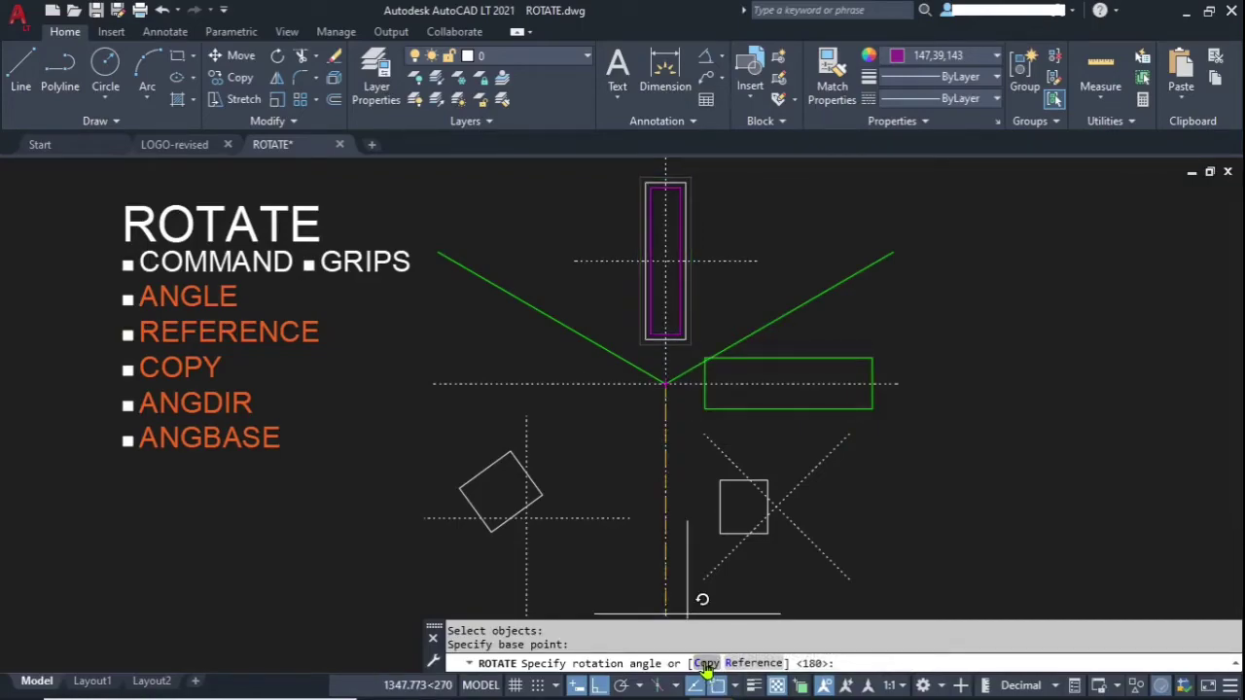
pyautogui.click(706, 665)
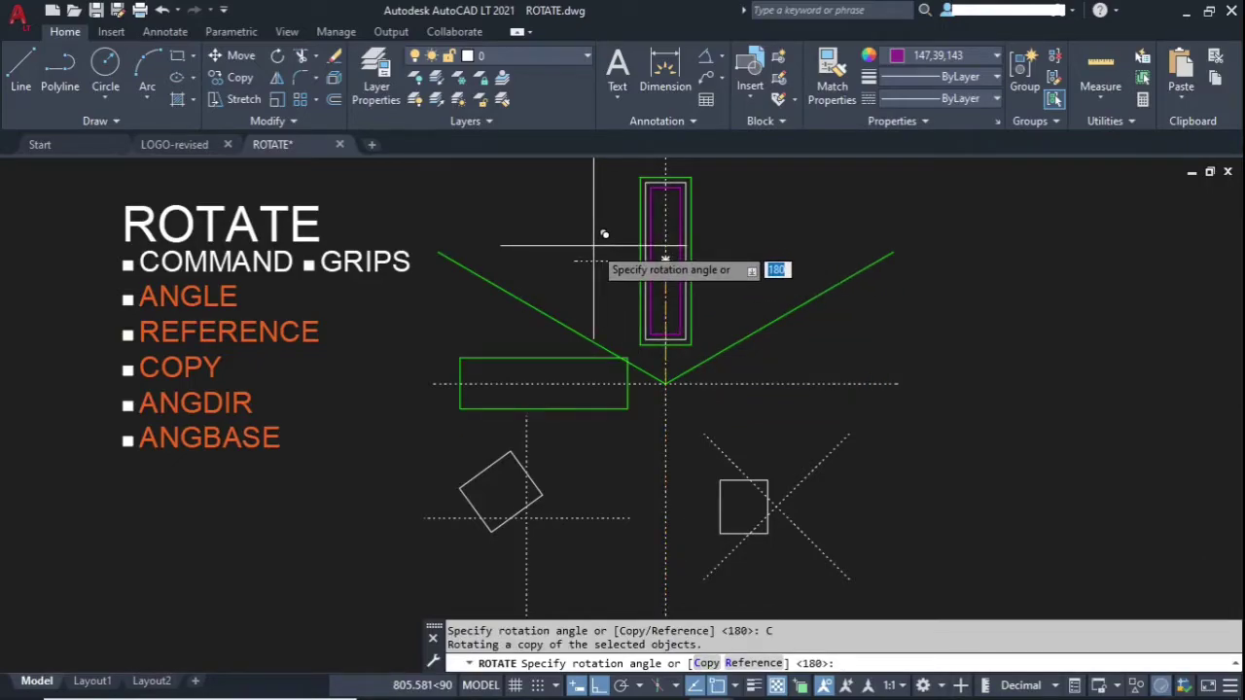
pyautogui.write('90')
pyautogui.press('Return')
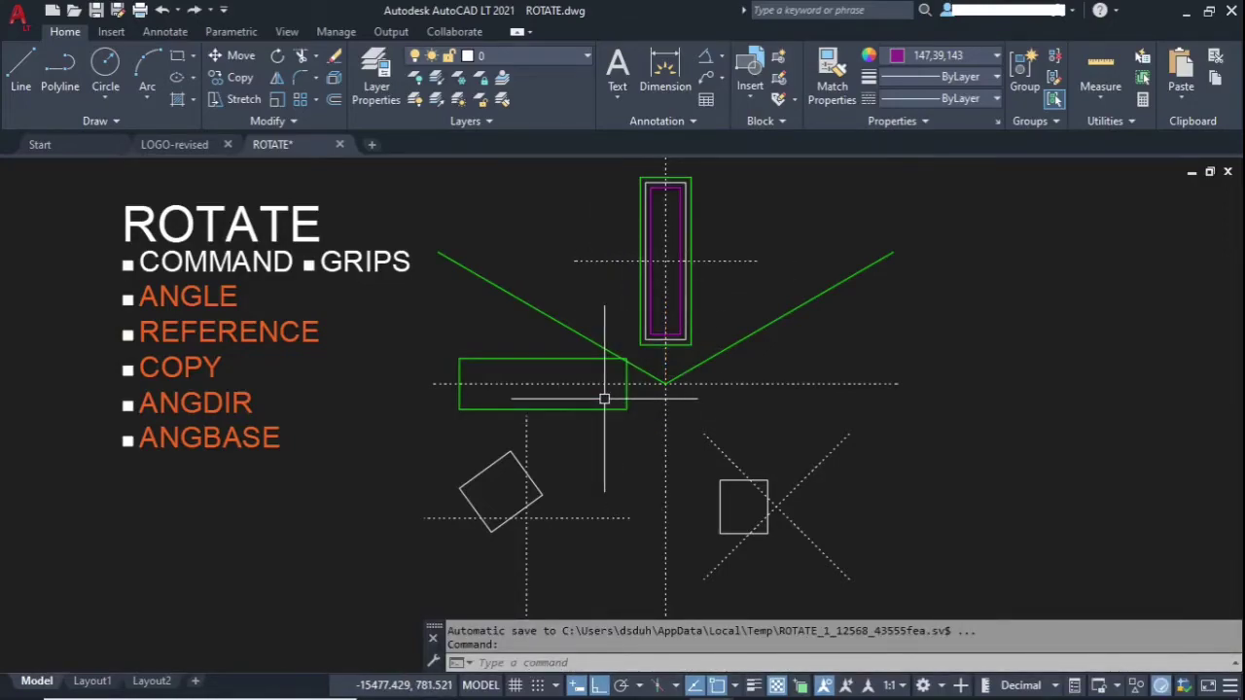
# Rotate a copy of the upright green rectangle about the V's vertex with the Reference option, taking the V's right arm to the vertical direction
pyautogui.press('Return')
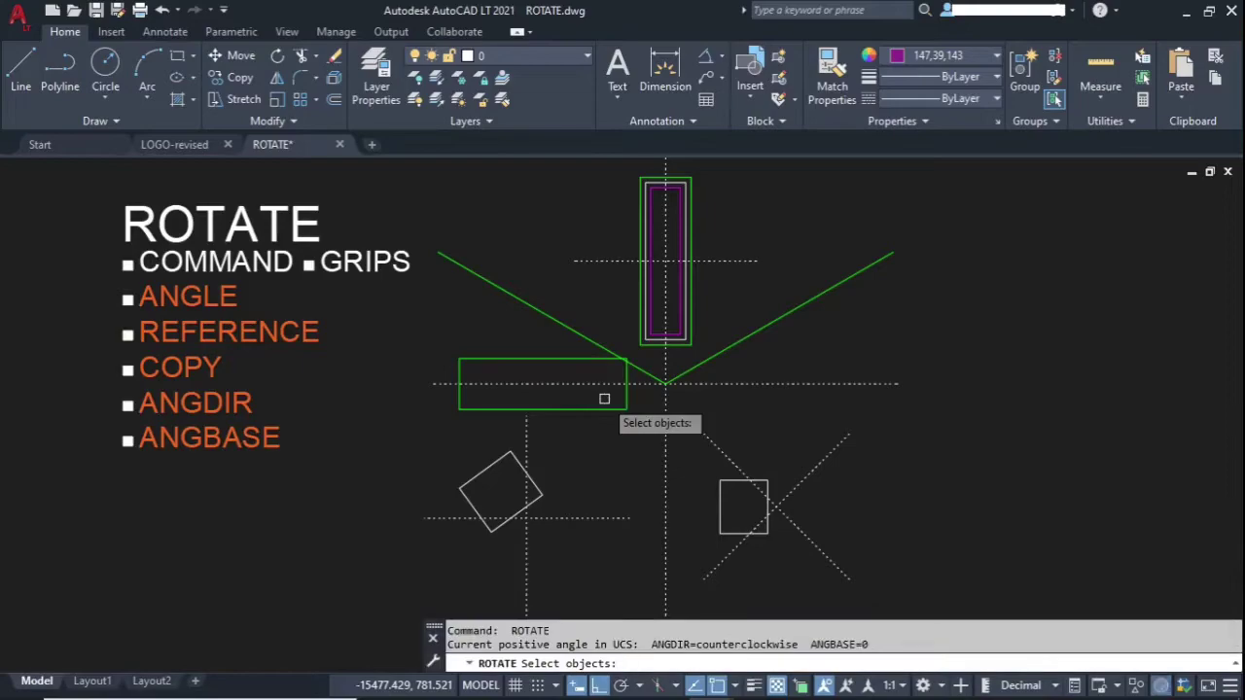
pyautogui.scroll(2, 692, 346)
pyautogui.click(686, 344)
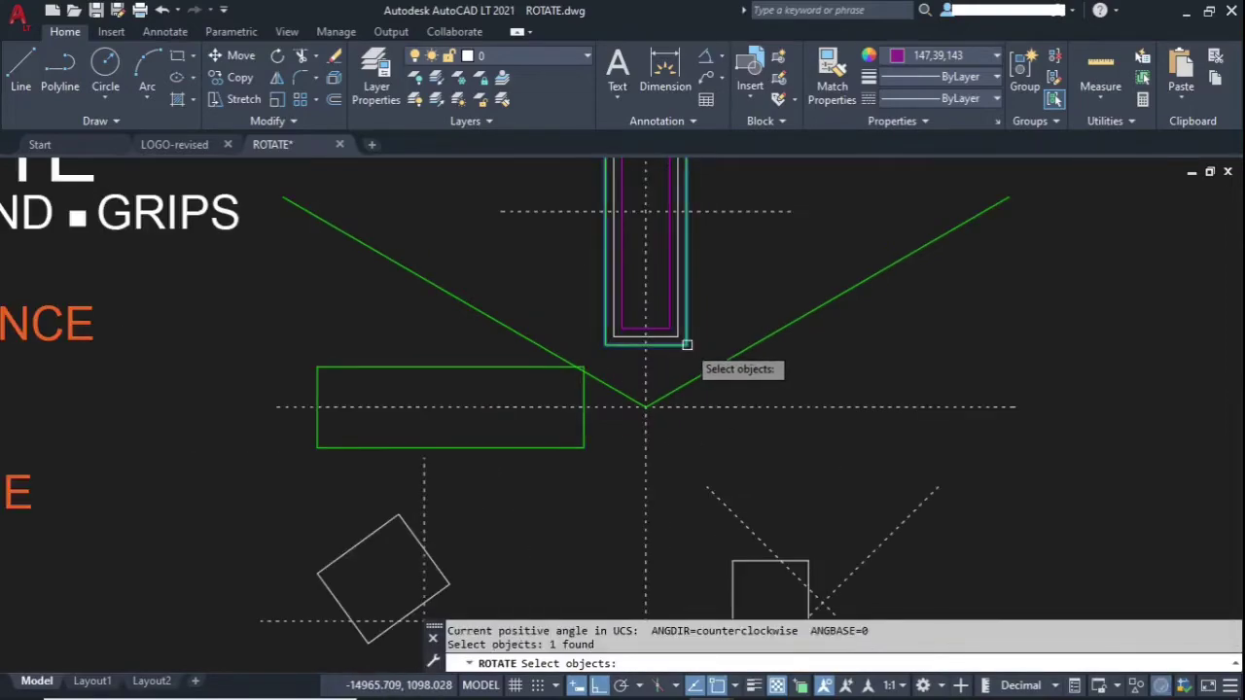
pyautogui.press('Return')
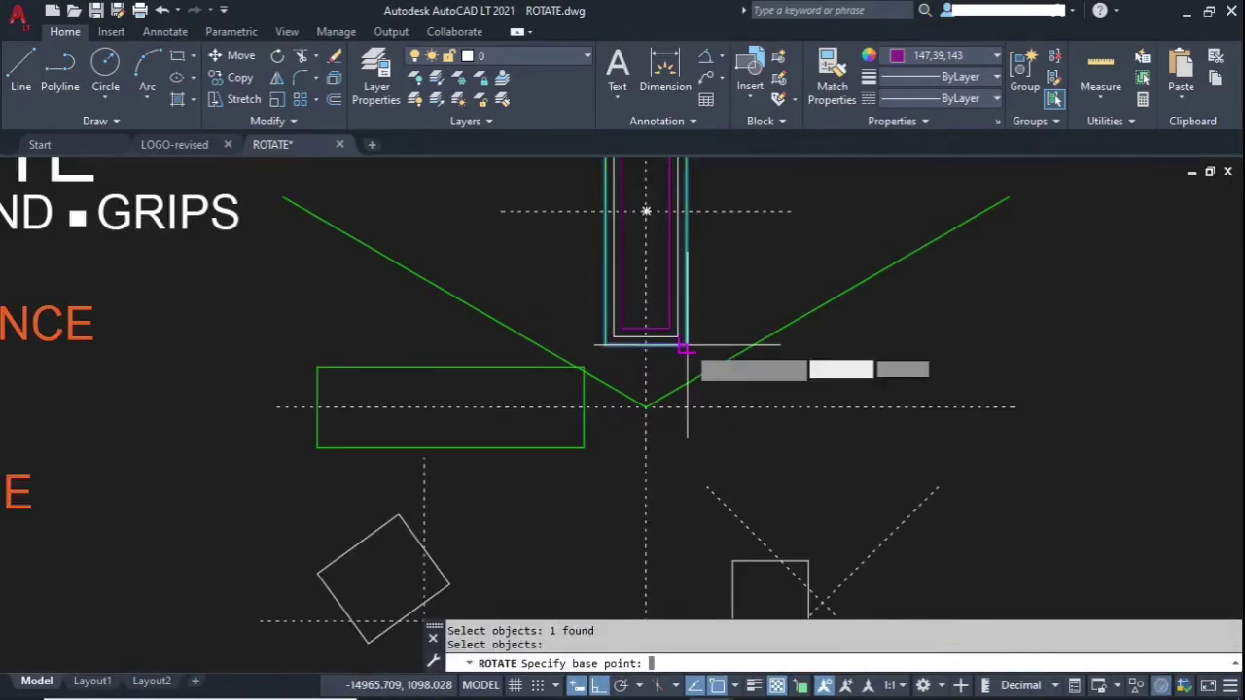
pyautogui.click(645, 406)
pyautogui.click(714, 665)
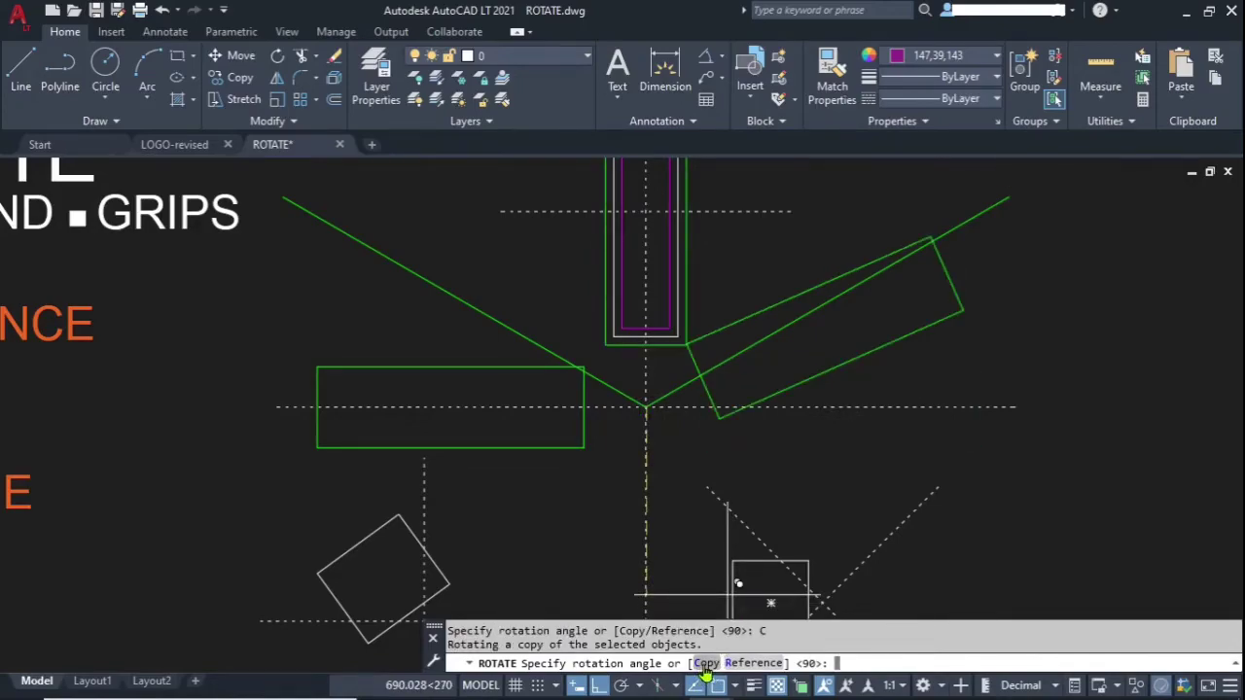
pyautogui.click(753, 664)
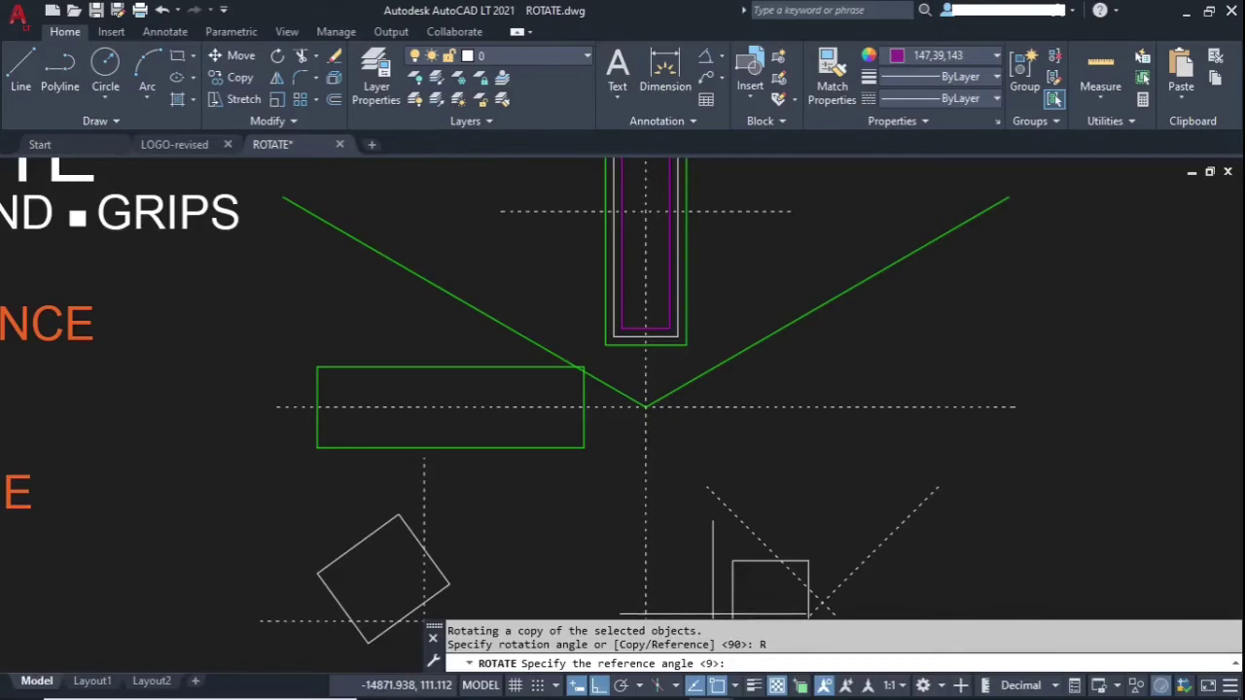
pyautogui.click(646, 406)
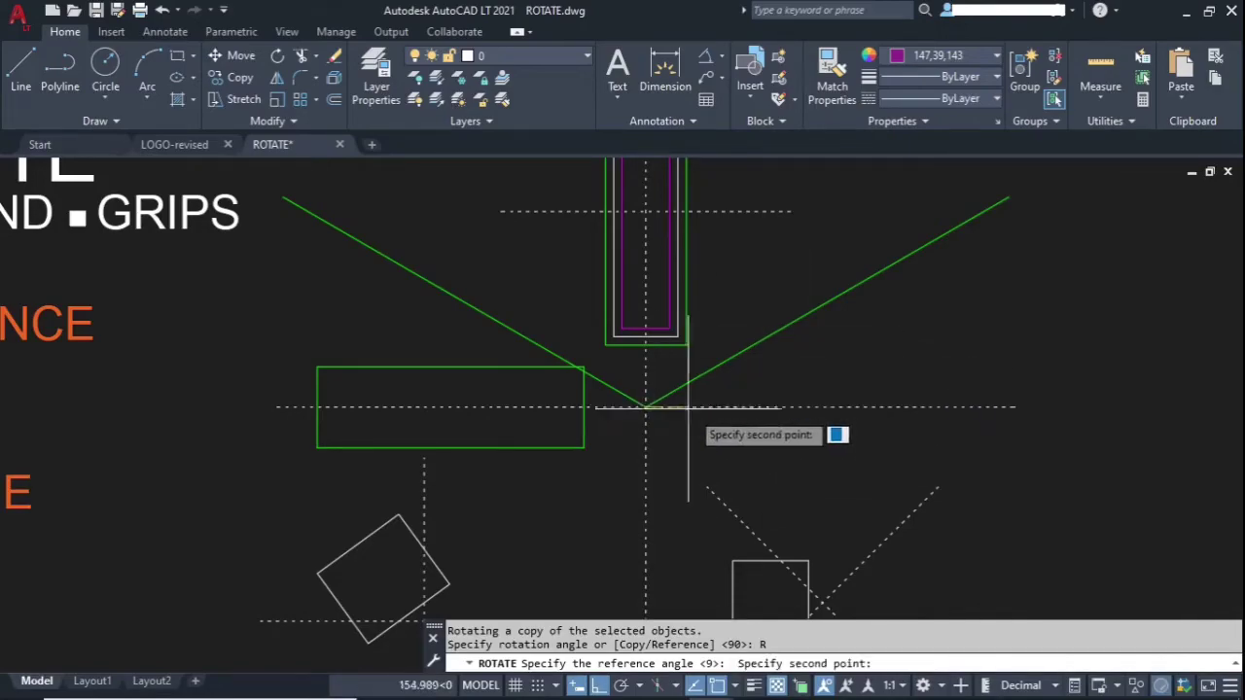
pyautogui.scroll(-3, 699, 418)
pyautogui.click(820, 337)
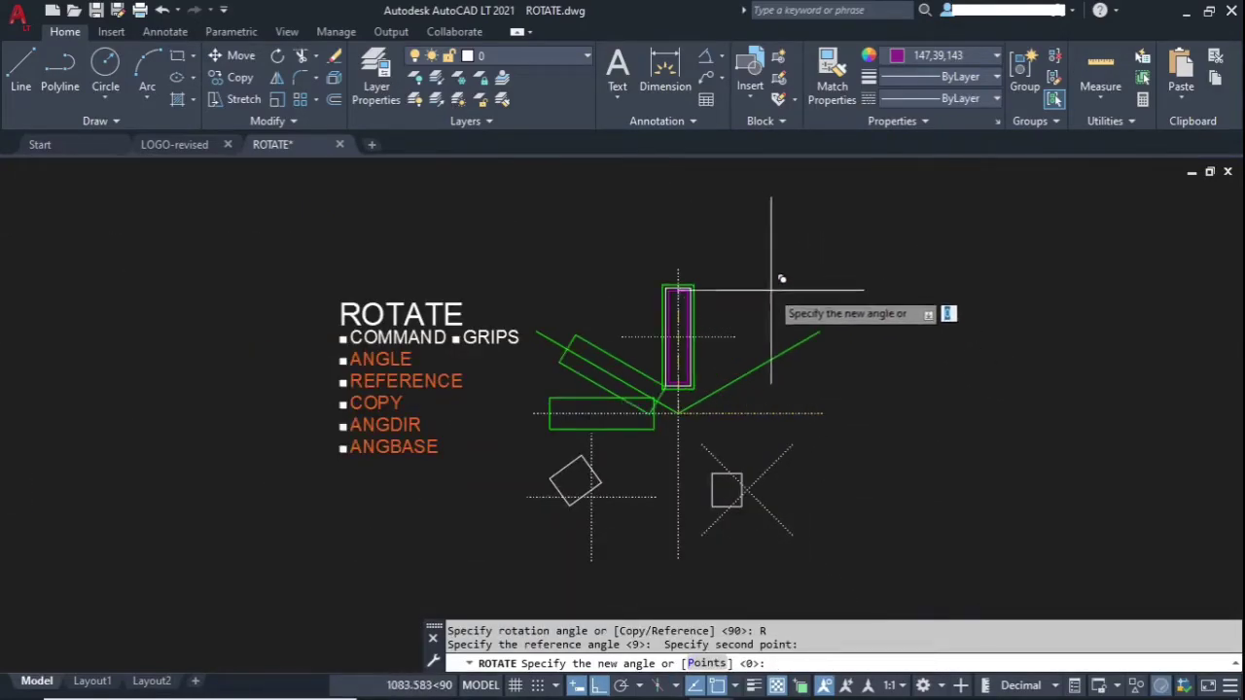
pyautogui.click(749, 261)
# Set ANGBASE to the direction of the V's right arm by picking its vertex and a point on the arm
pyautogui.scroll(4, 681, 384)
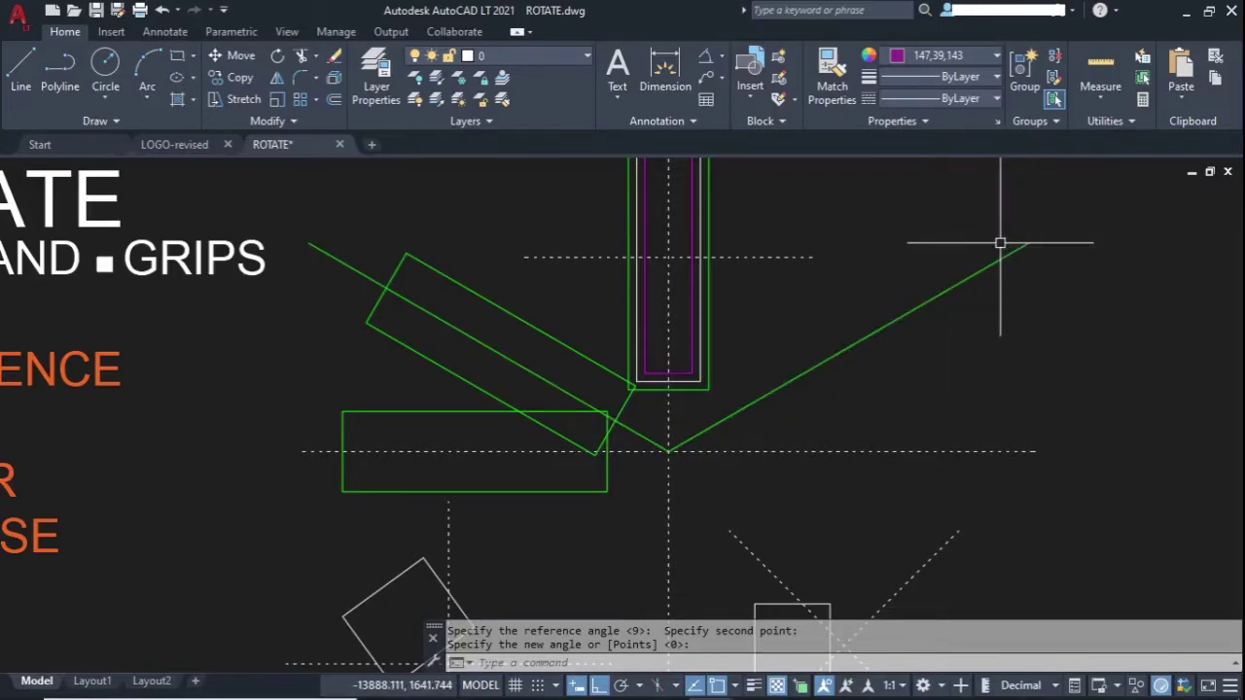
pyautogui.moveTo(978, 273); pyautogui.dragTo(953, 389, button='middle')
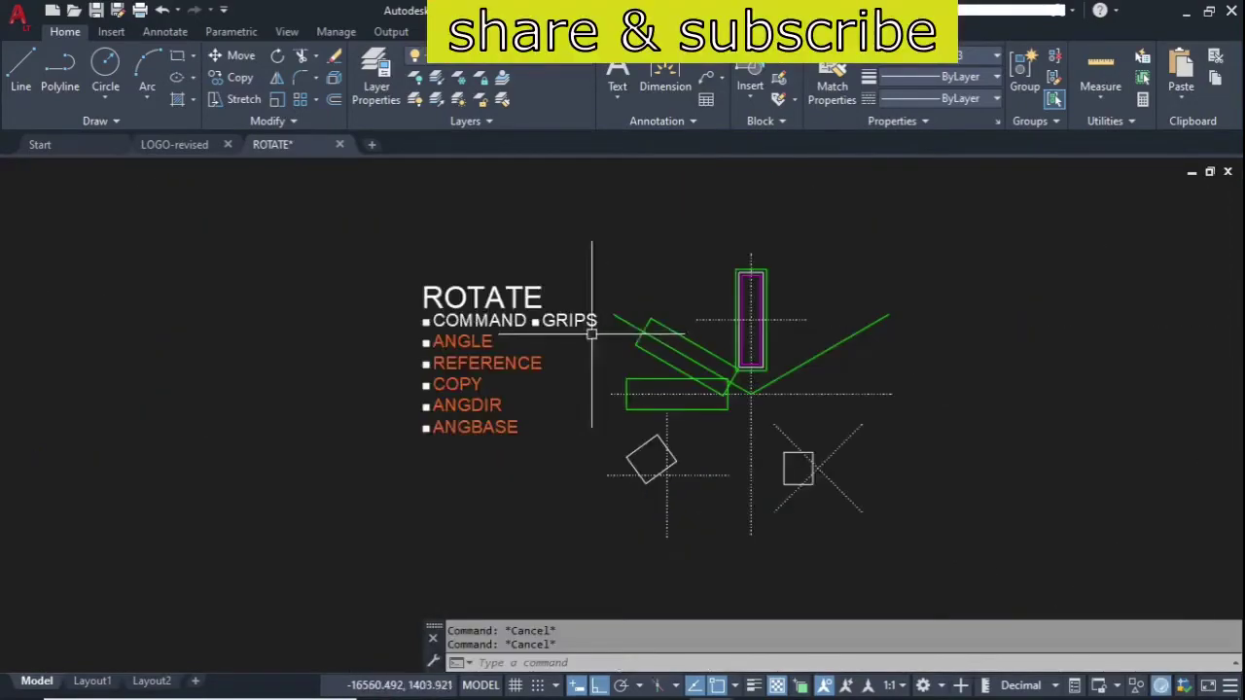
pyautogui.scroll(2, 536, 330)
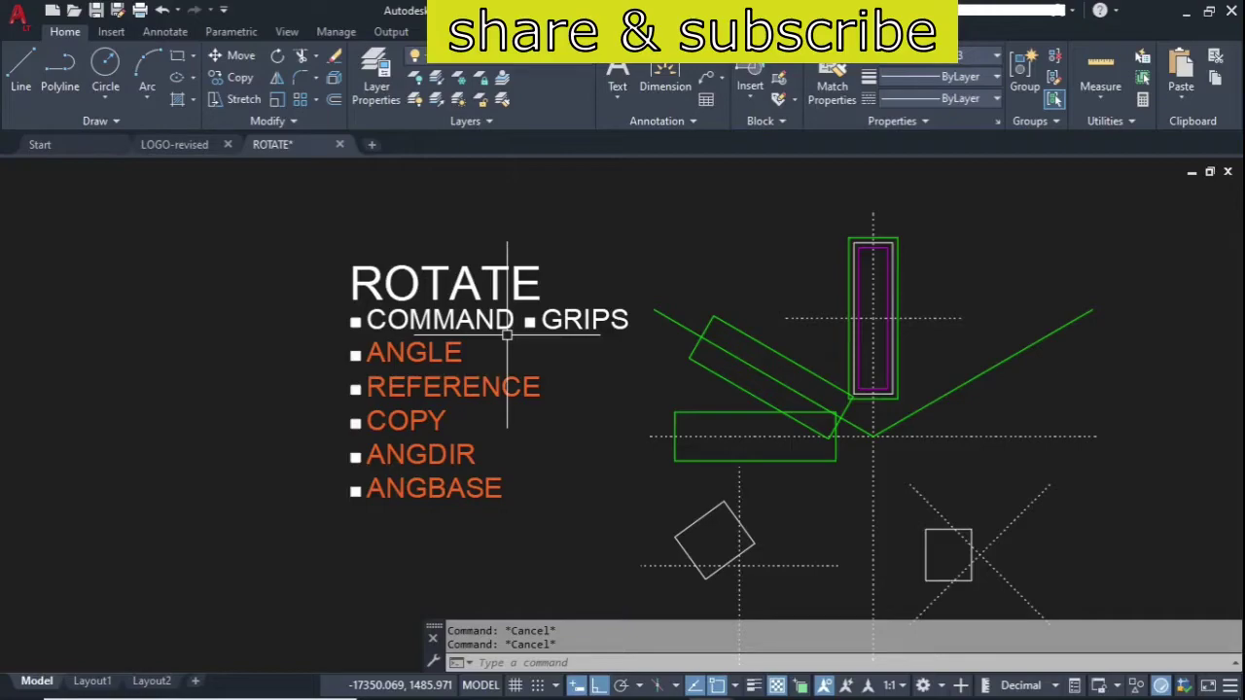
pyautogui.moveTo(714, 386)
pyautogui.mouseDown(button='middle')
pyautogui.moveTo(556, 339)
pyautogui.moveTo(567, 349)
pyautogui.moveTo(542, 374)
pyautogui.mouseUp(button='middle')
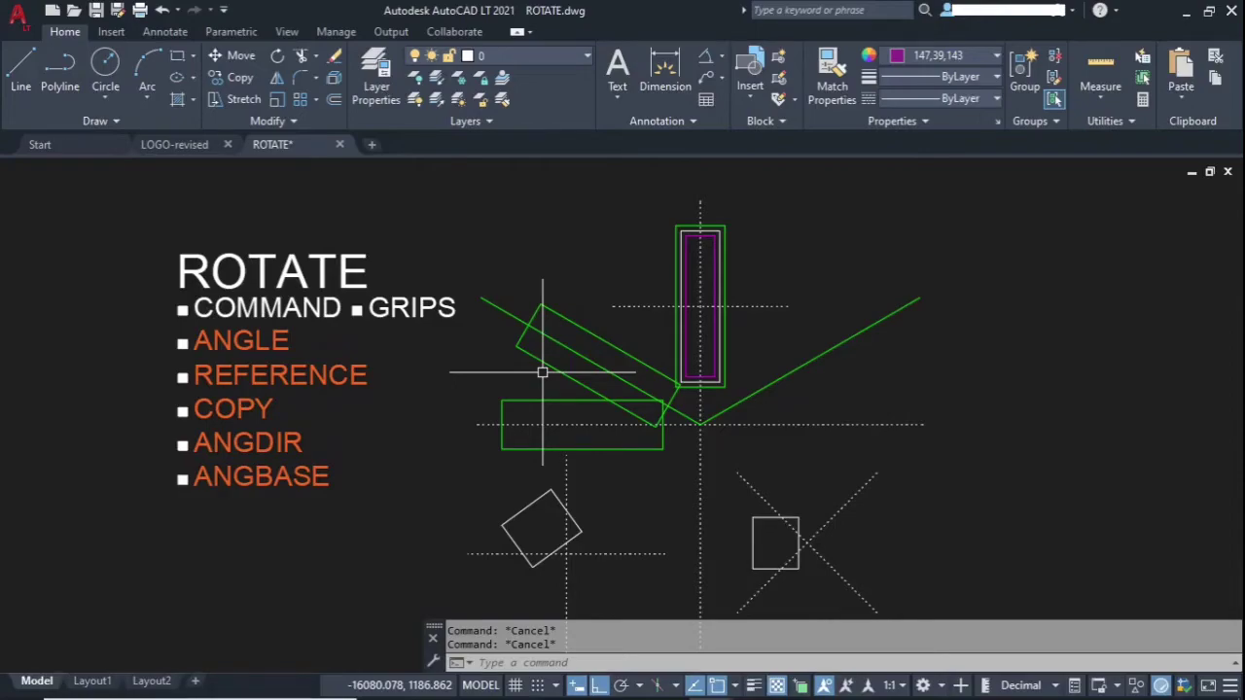
pyautogui.write('ANGBA')
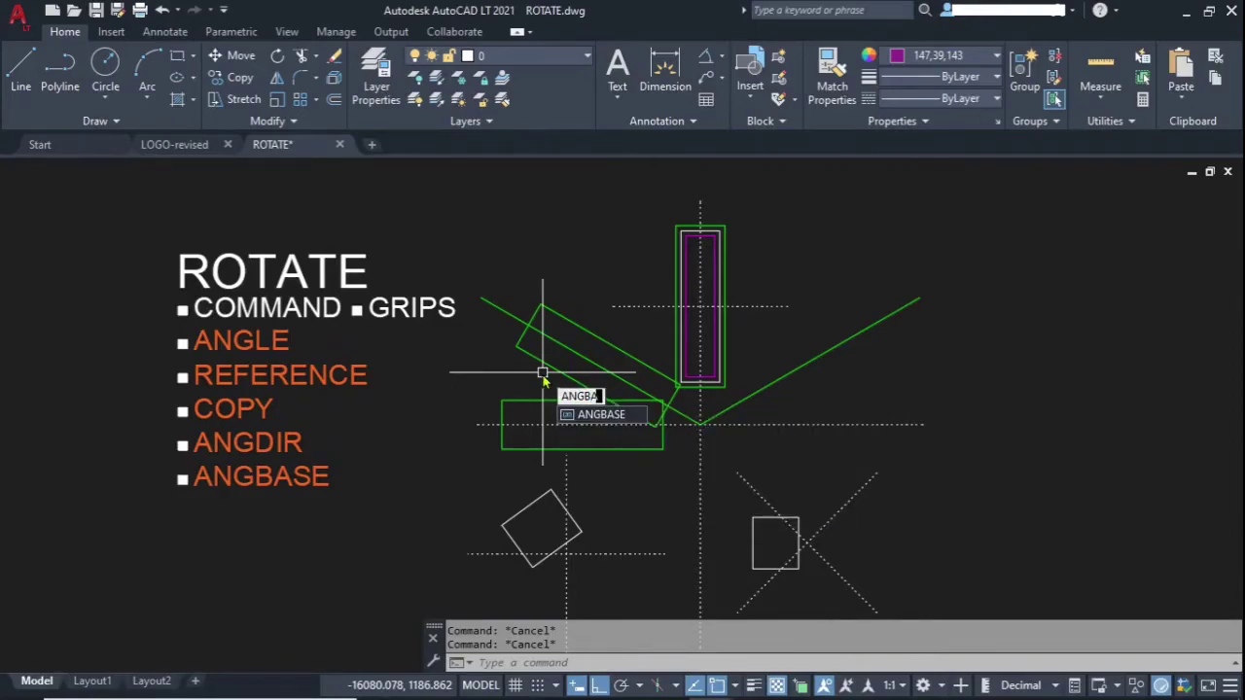
pyautogui.write('SE')
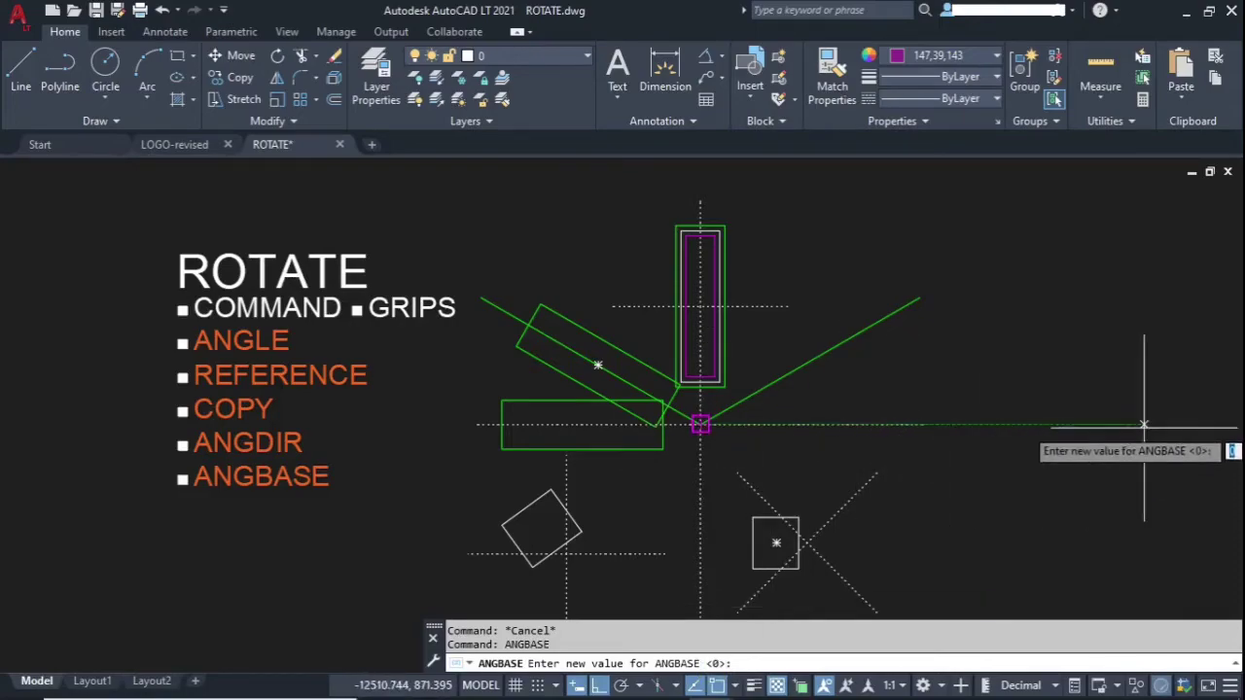
pyautogui.click(700, 424)
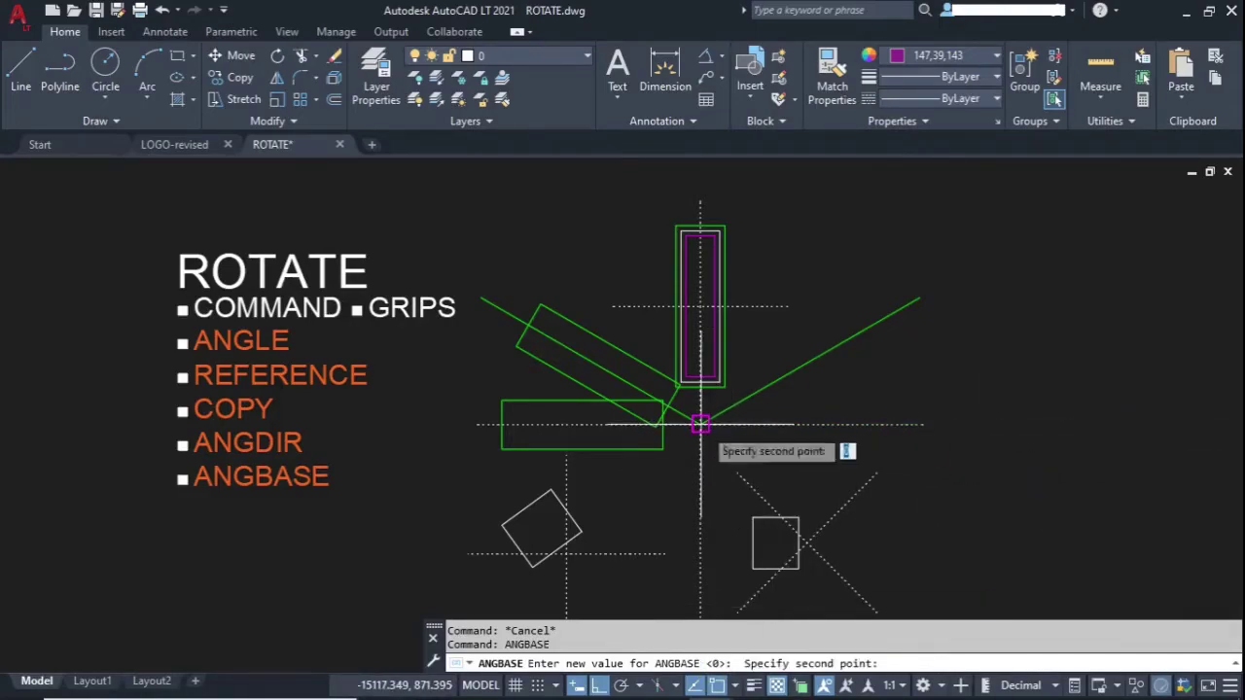
pyautogui.click(909, 302)
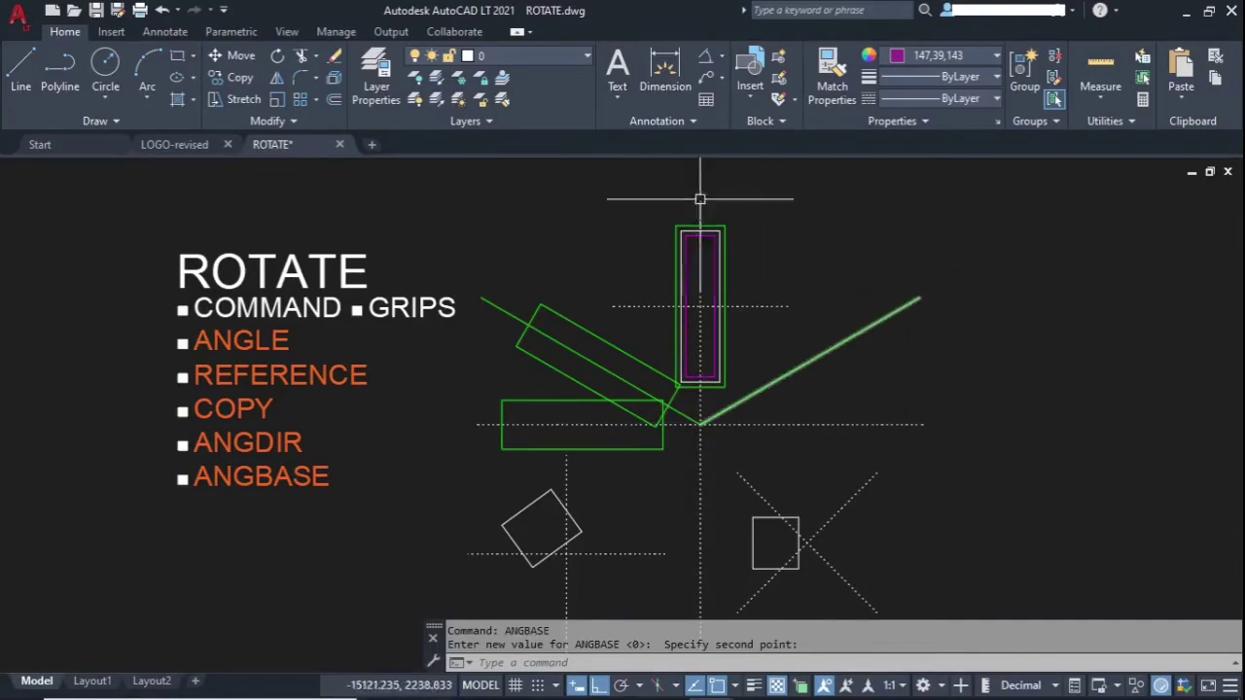
# Check the ANGBASE value and try rotating the three nested upright rectangles about the V's vertex toward the horizontal dotted line's left end, with Ortho off
pyautogui.press('Return')
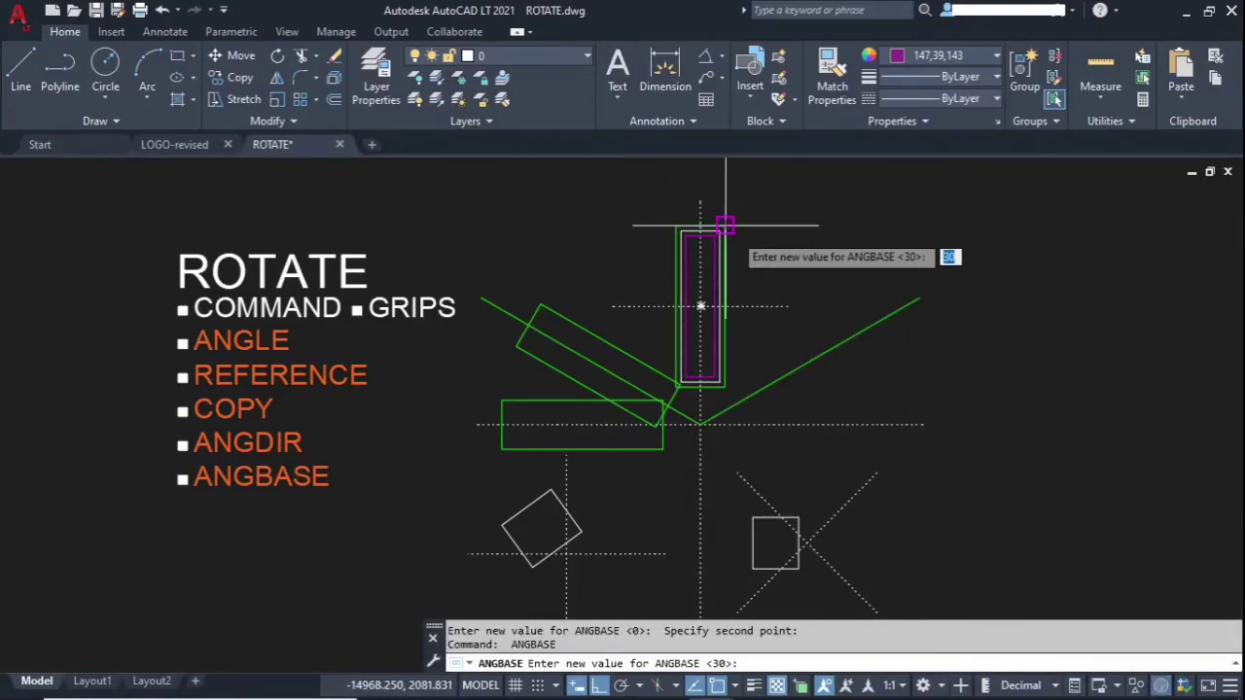
pyautogui.press('Escape')
pyautogui.write('Ro')
pyautogui.press('Return')
pyautogui.scroll(4, 733, 238)
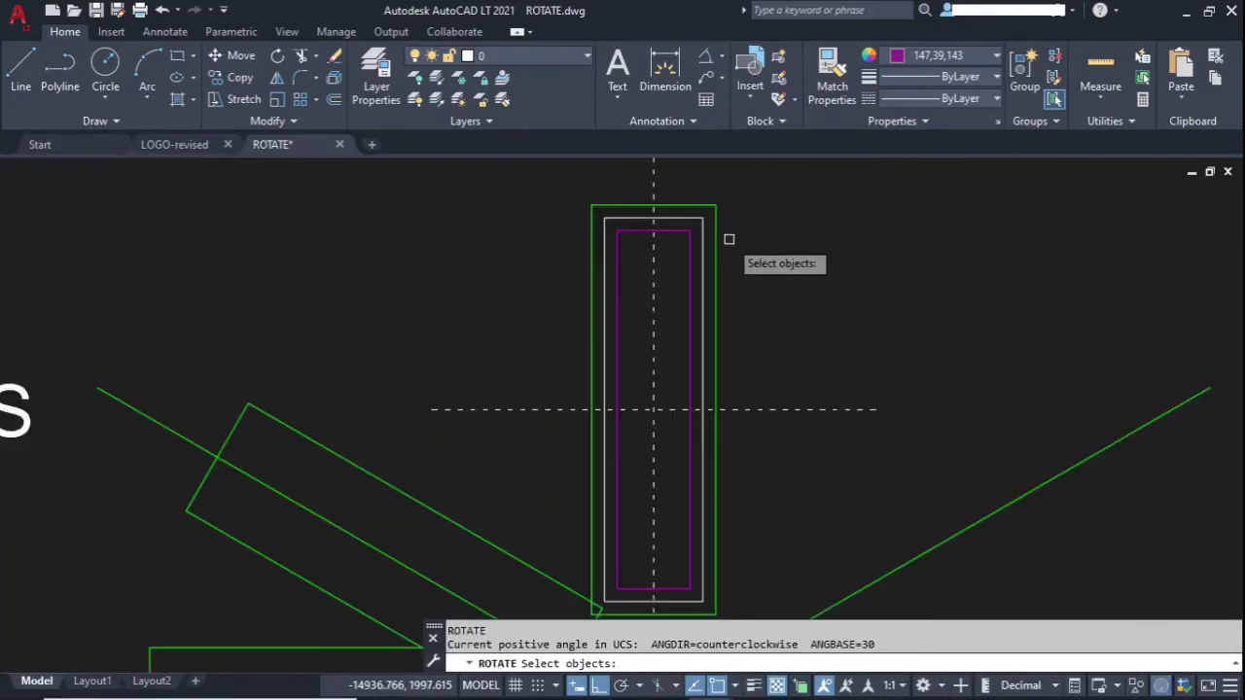
pyautogui.click(742, 185)
pyautogui.click(690, 238)
pyautogui.scroll(-4, 826, 202)
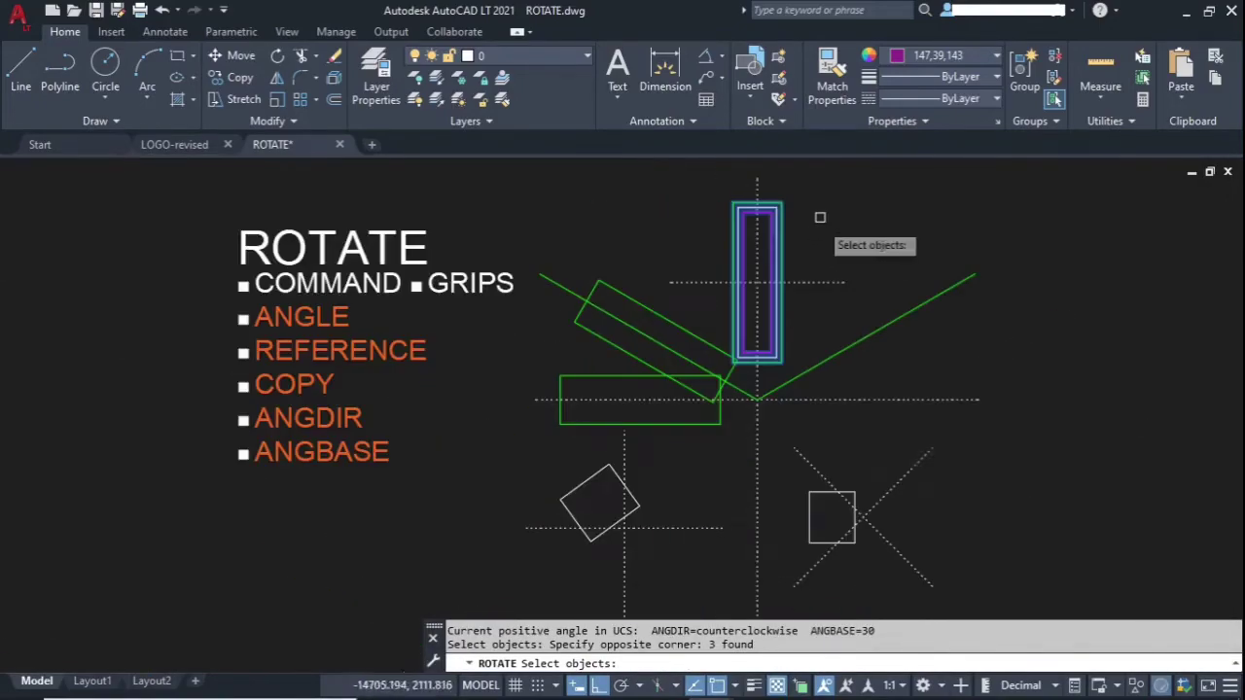
pyautogui.press('Return')
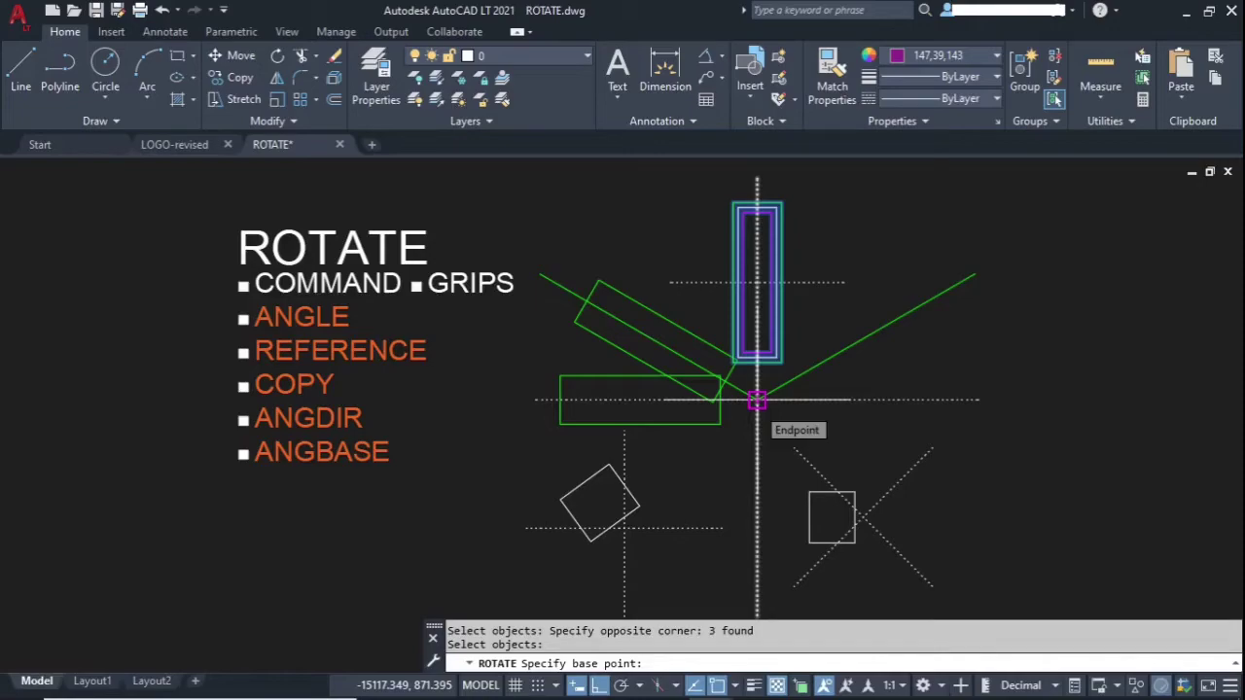
pyautogui.click(757, 399)
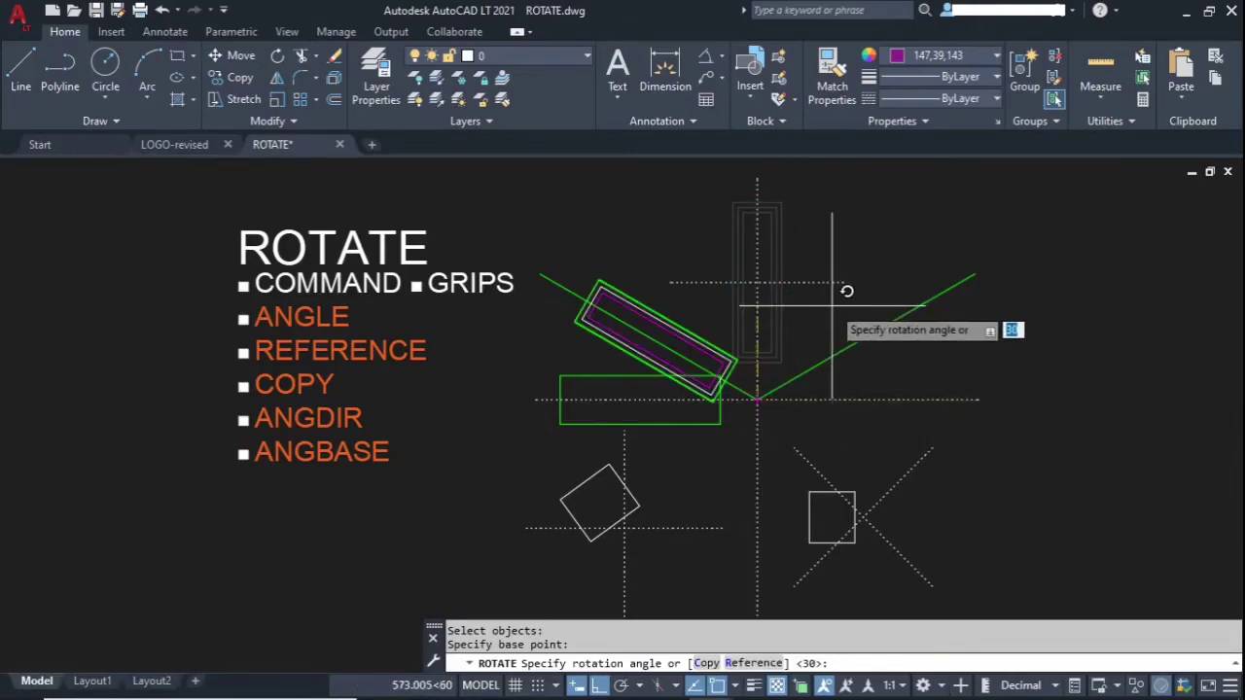
pyautogui.scroll(-4, 801, 334)
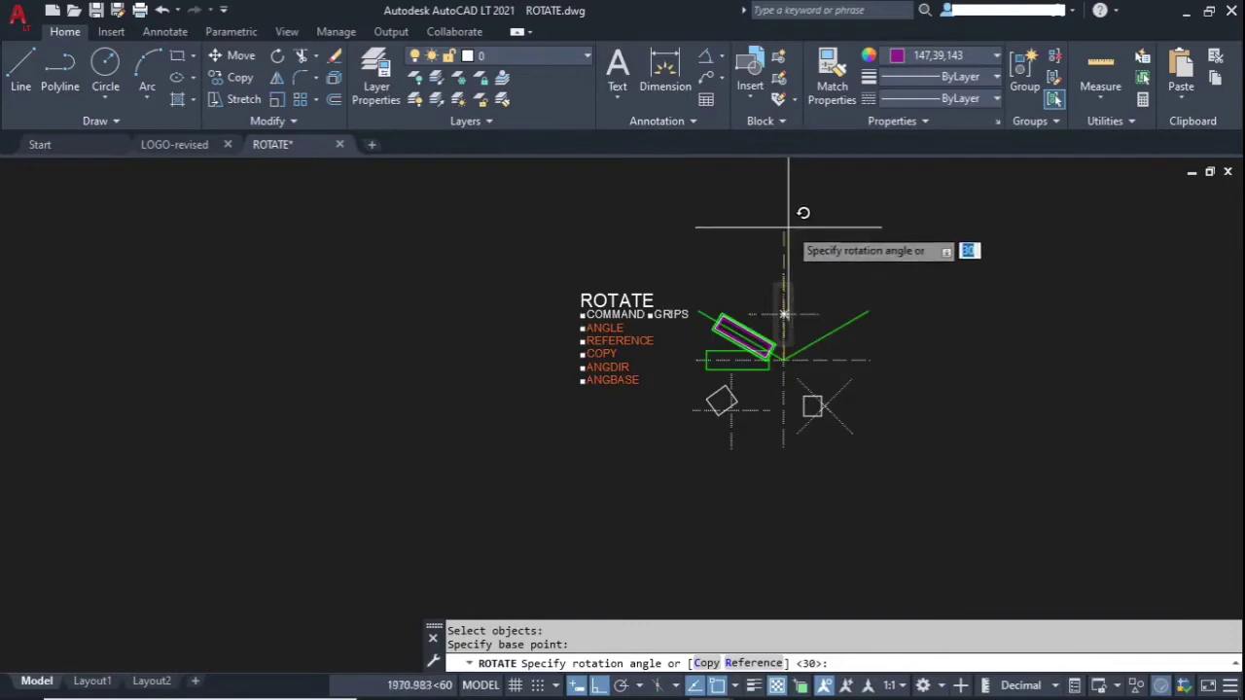
pyautogui.scroll(2, 787, 228)
pyautogui.press('F8')
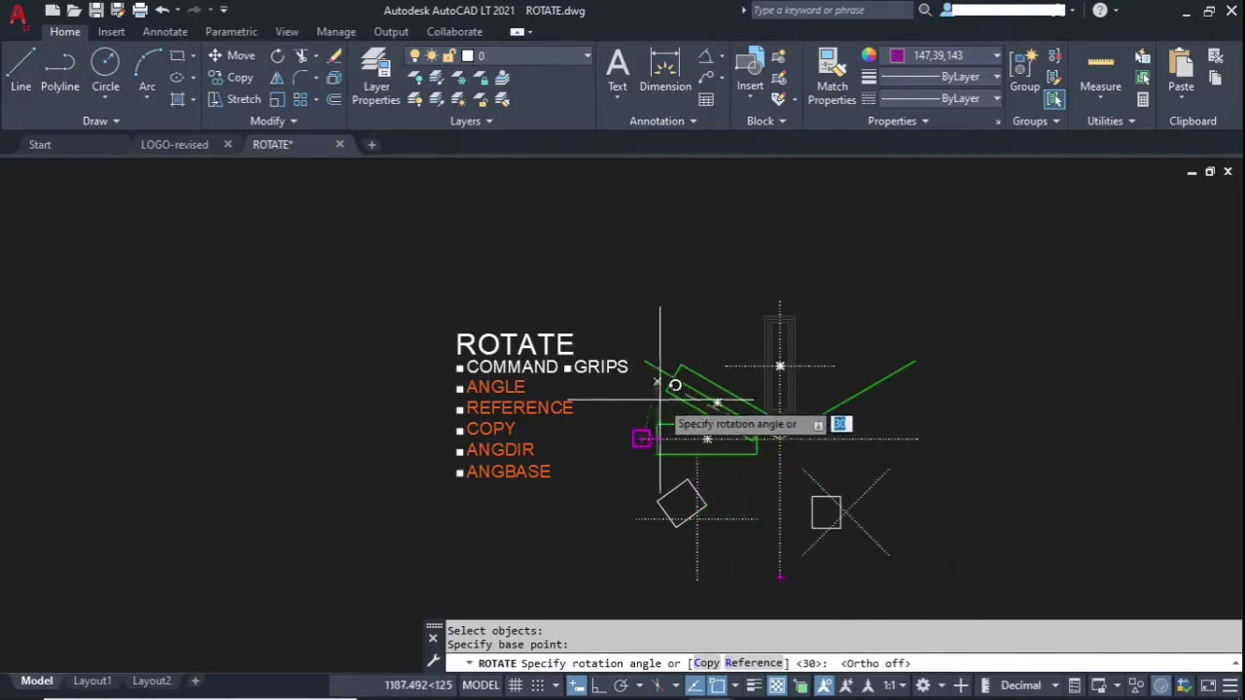
pyautogui.click(641, 439)
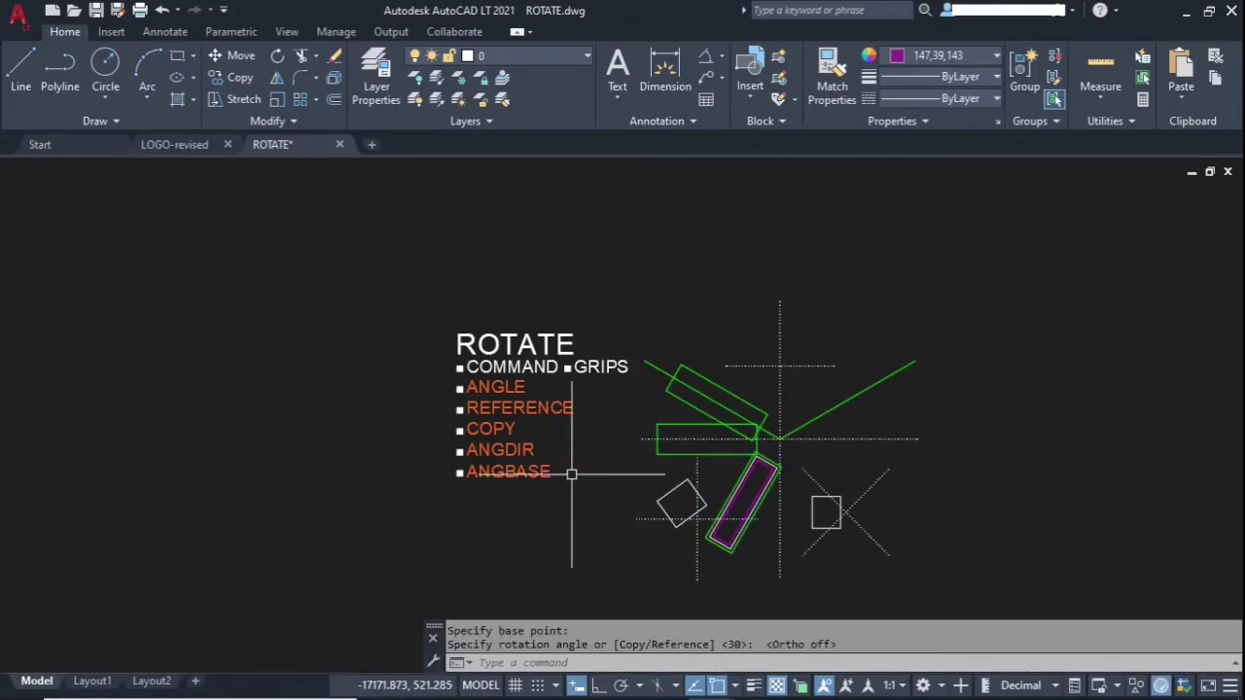
# Rotate the three nested upright rectangles 90° about the V's vertex by picking the purple line's upper end, with Ortho off
pyautogui.scroll(2, 822, 420)
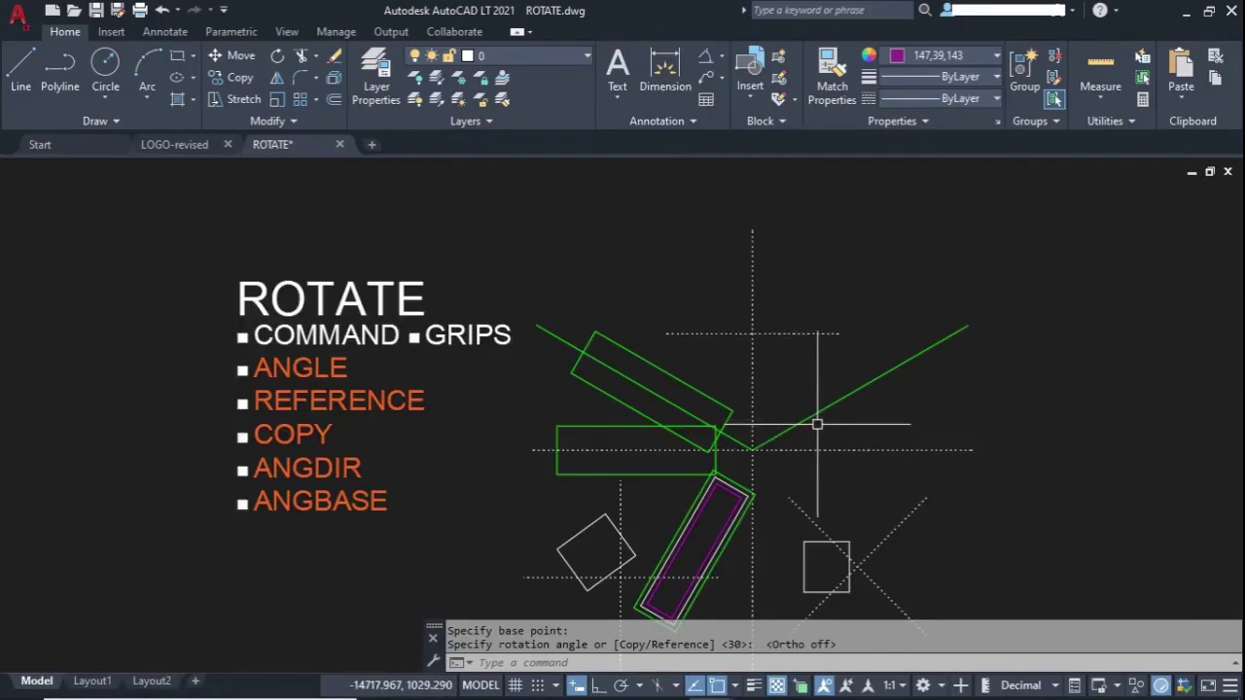
pyautogui.moveTo(817, 424); pyautogui.dragTo(847, 344, button='middle')
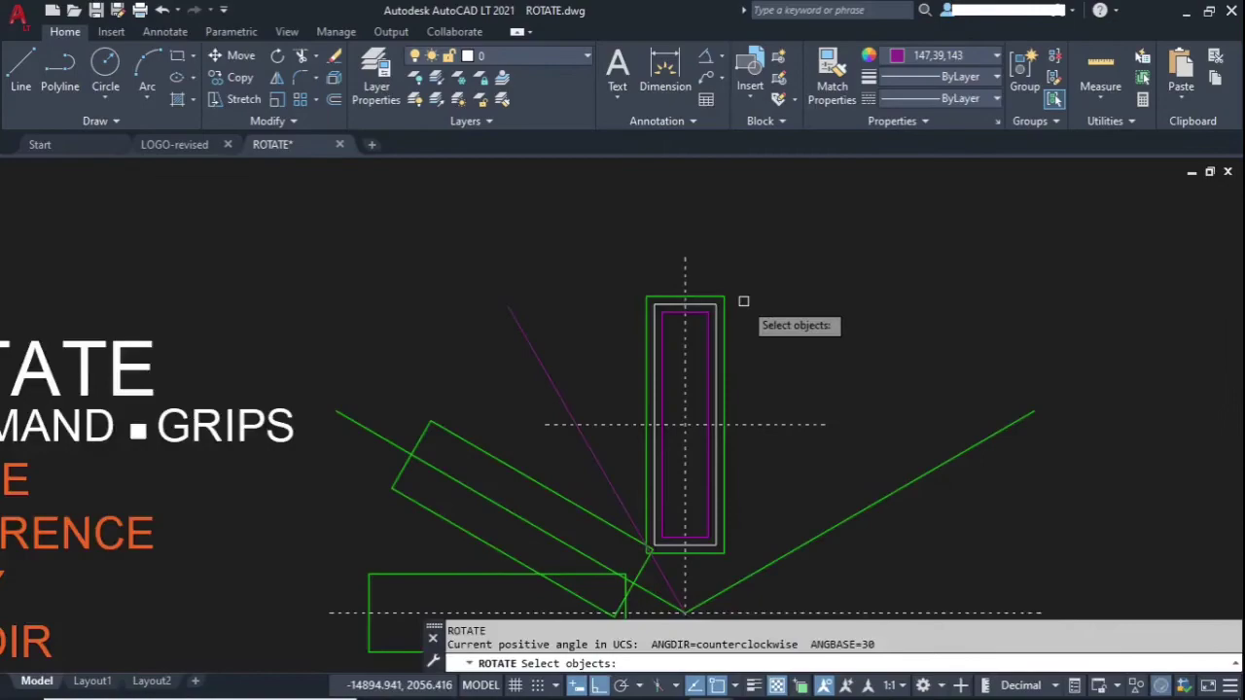
pyautogui.click(756, 259)
pyautogui.click(704, 325)
pyautogui.scroll(-3, 778, 292)
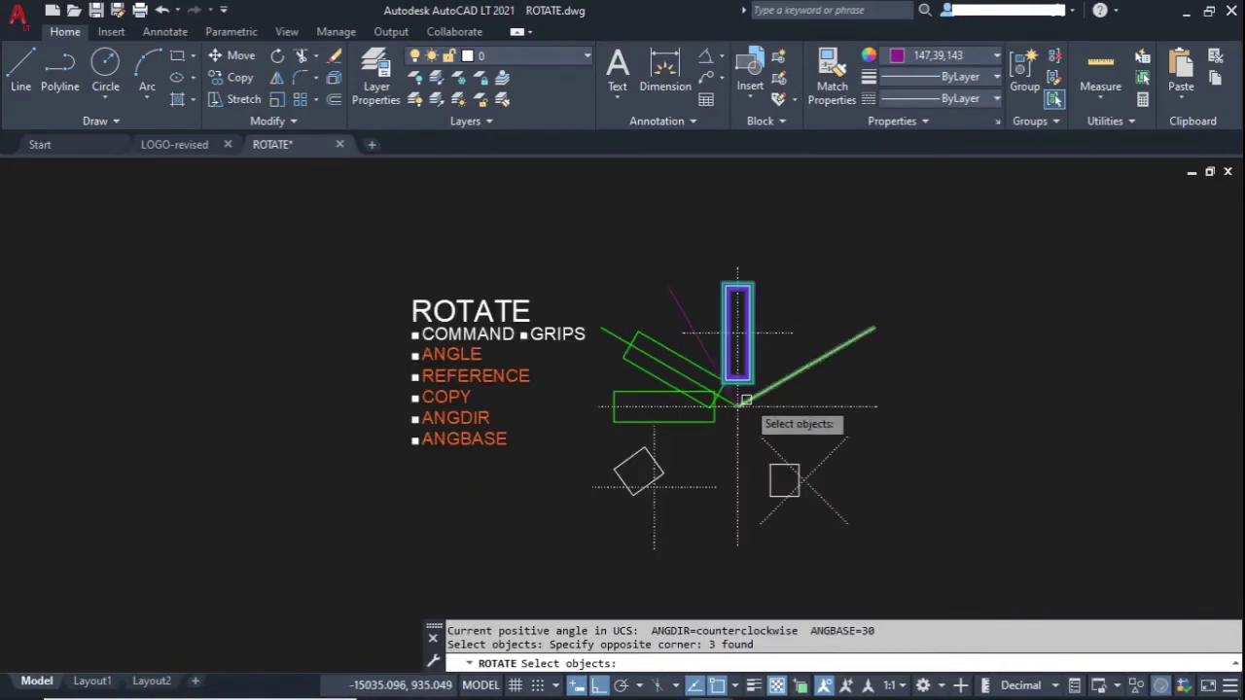
pyautogui.scroll(3, 745, 399)
pyautogui.press('Return')
pyautogui.click(720, 416)
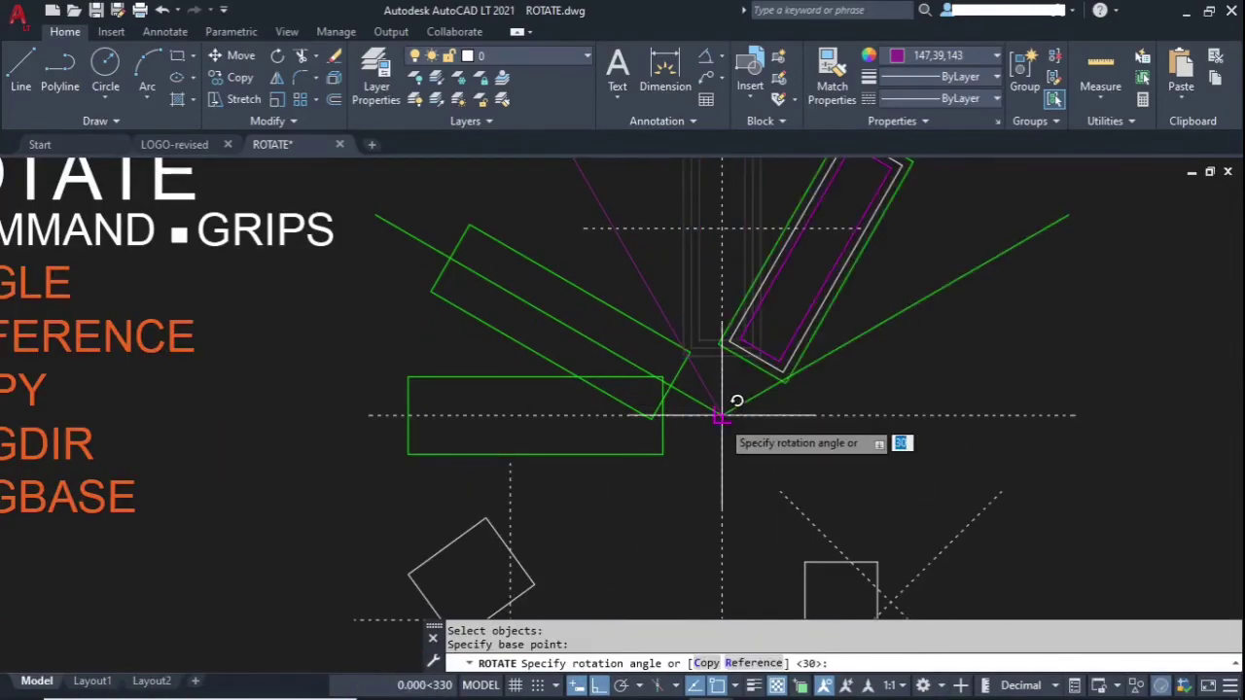
pyautogui.scroll(-3, 736, 400)
pyautogui.scroll(4, 736, 401)
pyautogui.scroll(-3, 735, 402)
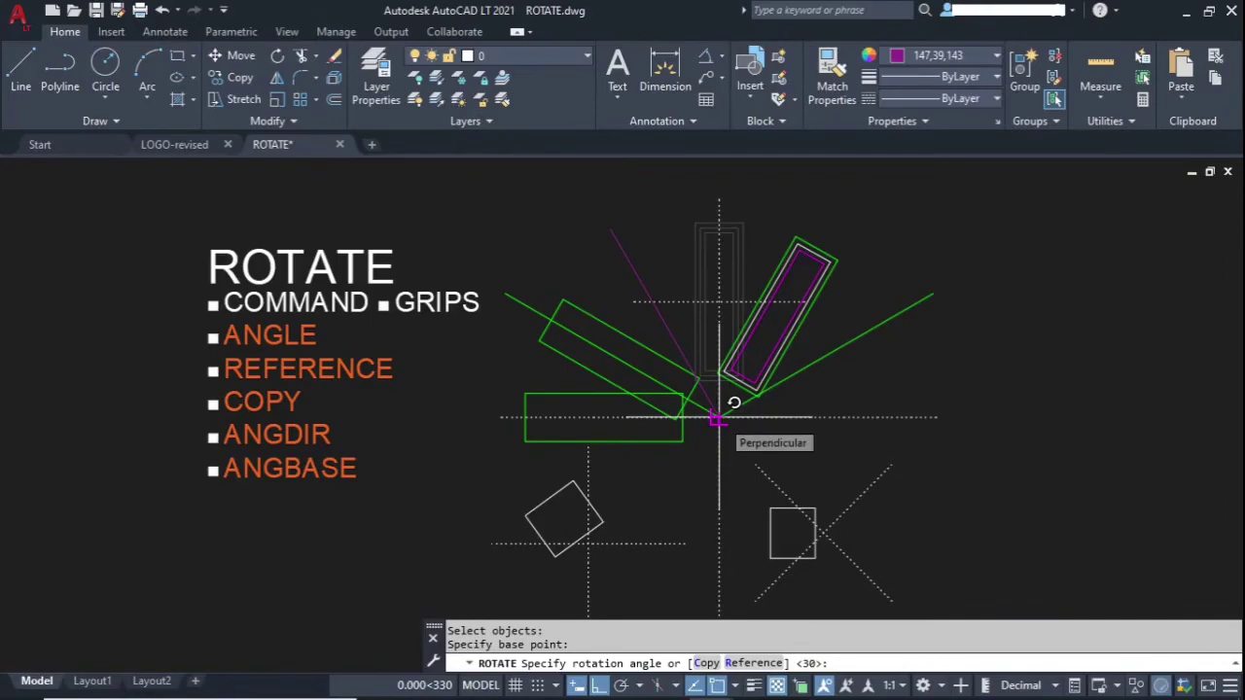
pyautogui.press('F8')
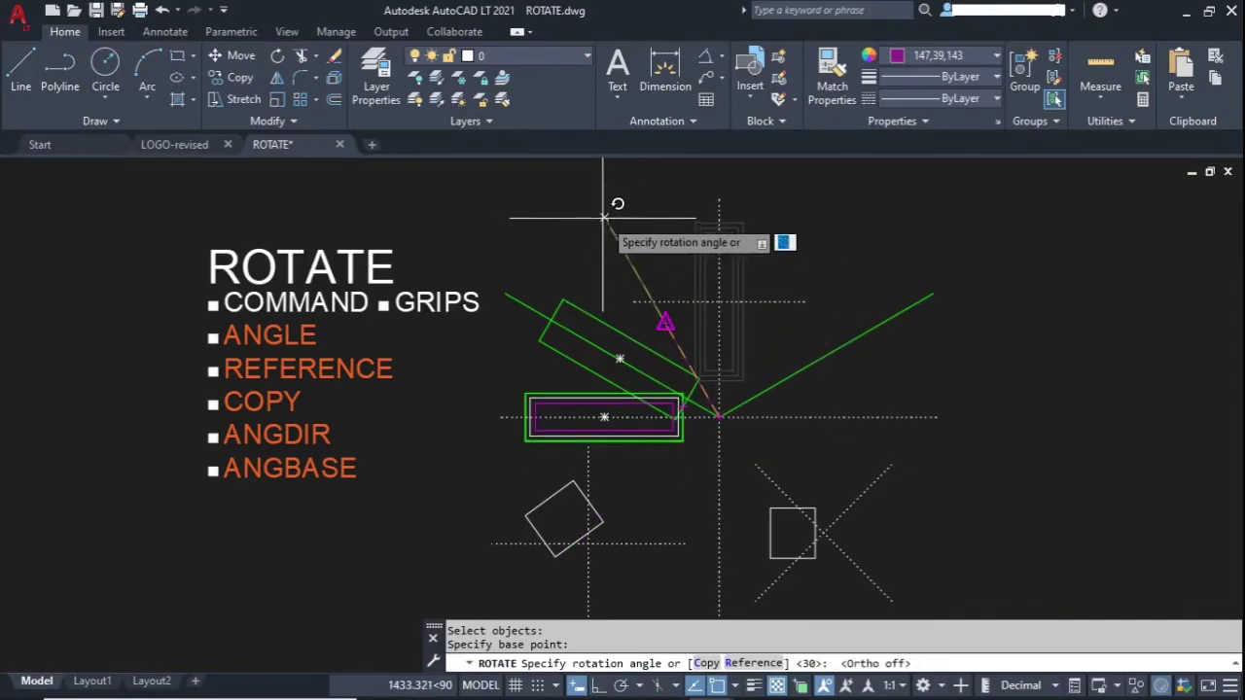
pyautogui.scroll(3, 623, 236)
pyautogui.scroll(-3, 620, 261)
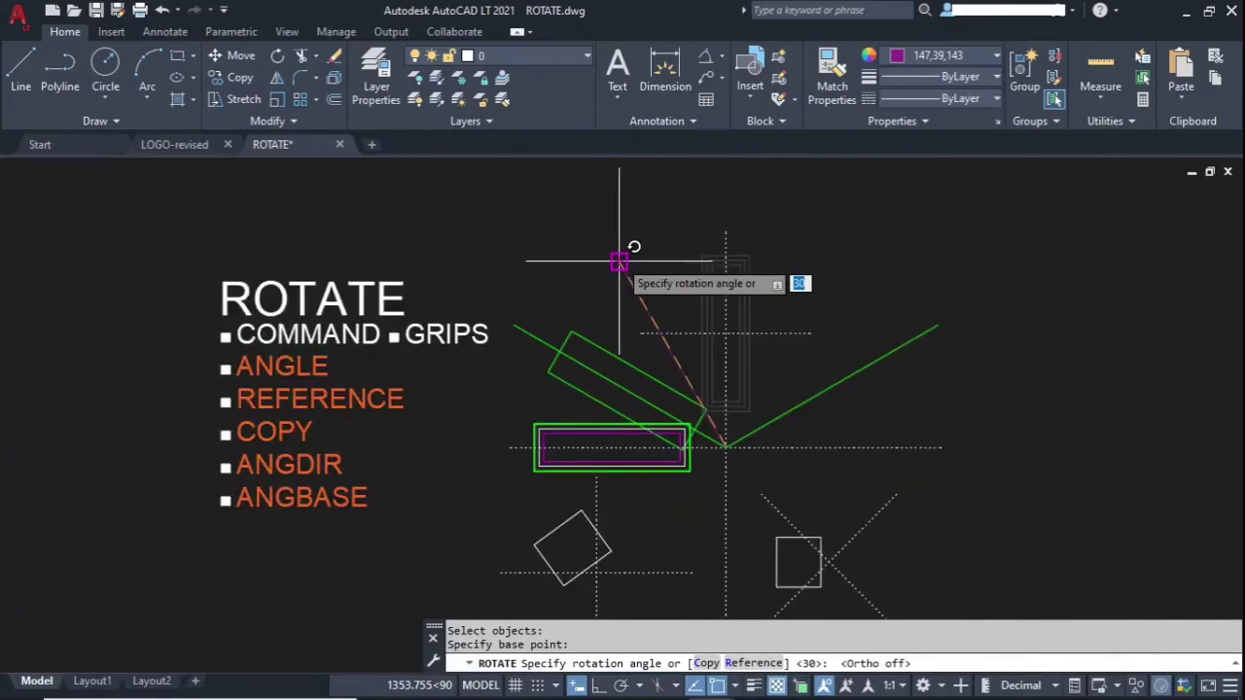
pyautogui.click(619, 261)
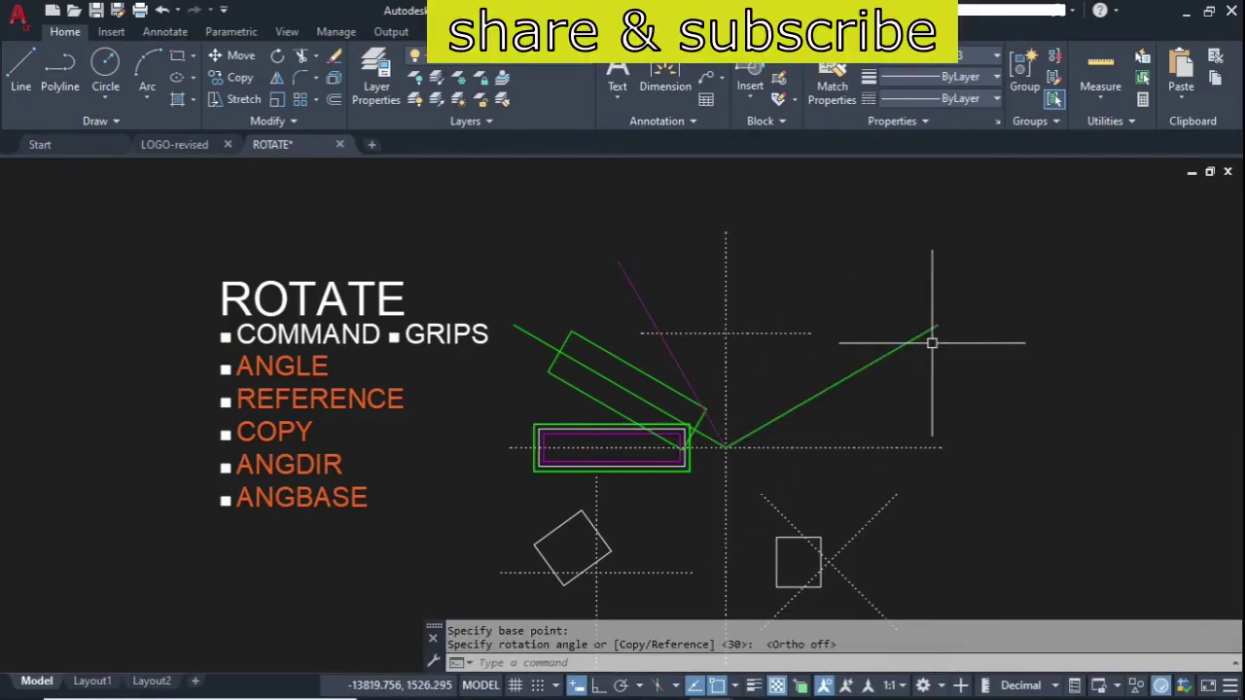
pyautogui.moveTo(933, 344); pyautogui.dragTo(915, 298, button='middle')
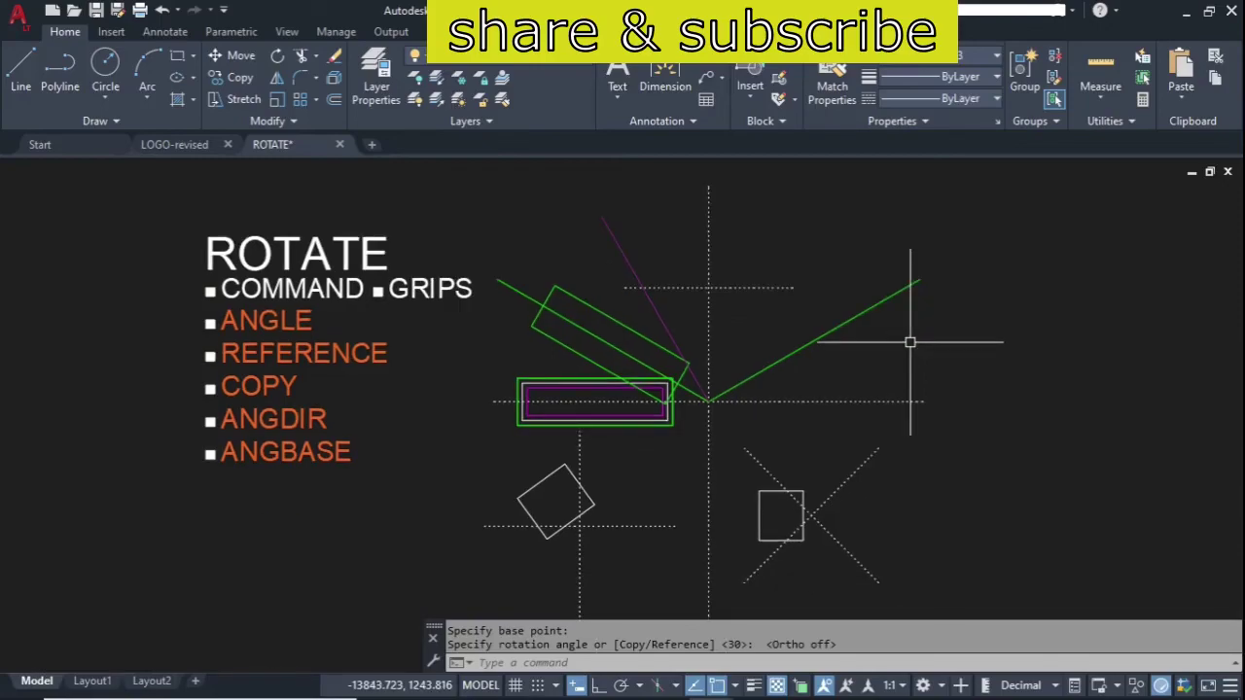